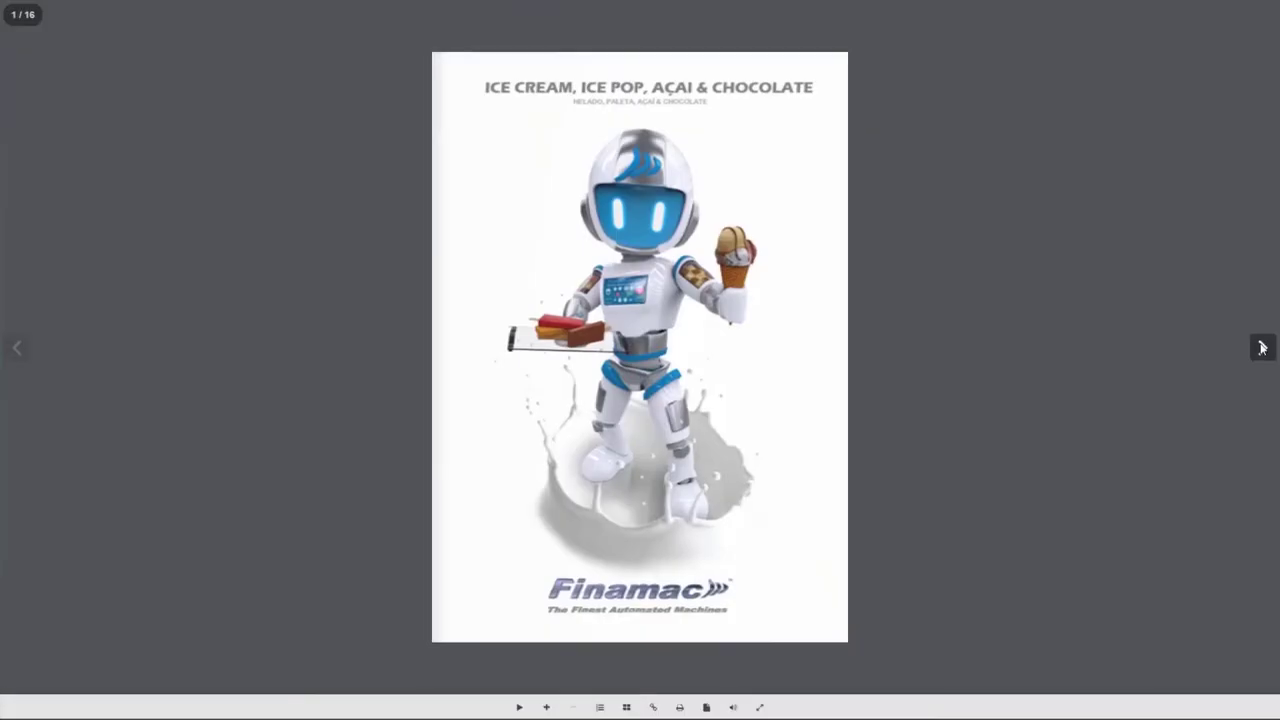
Step: Page through the Finamac catalogue from the cover to the filling machines, examining the gelato, ice cream and ice pop equipment
{"action": "left_click", "coordinate": [1261, 347]}
{"action": "left_click", "coordinate": [1261, 347]}
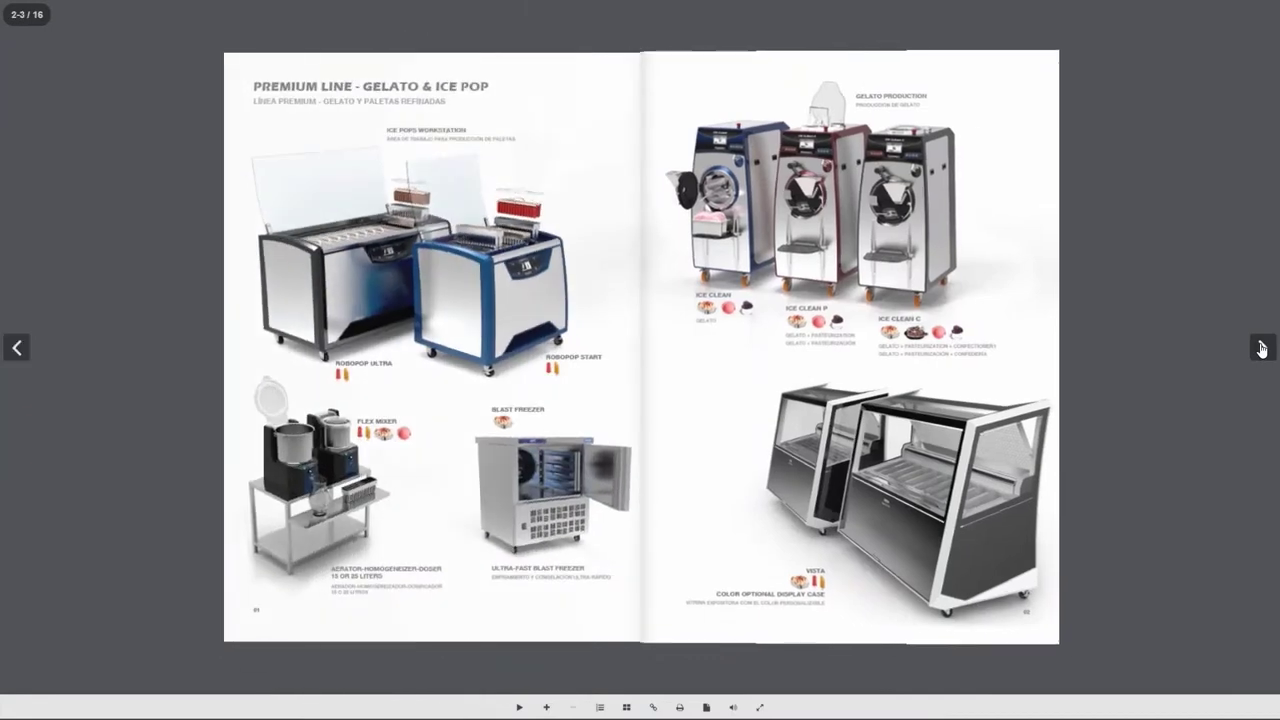
{"action": "left_click", "coordinate": [1261, 347]}
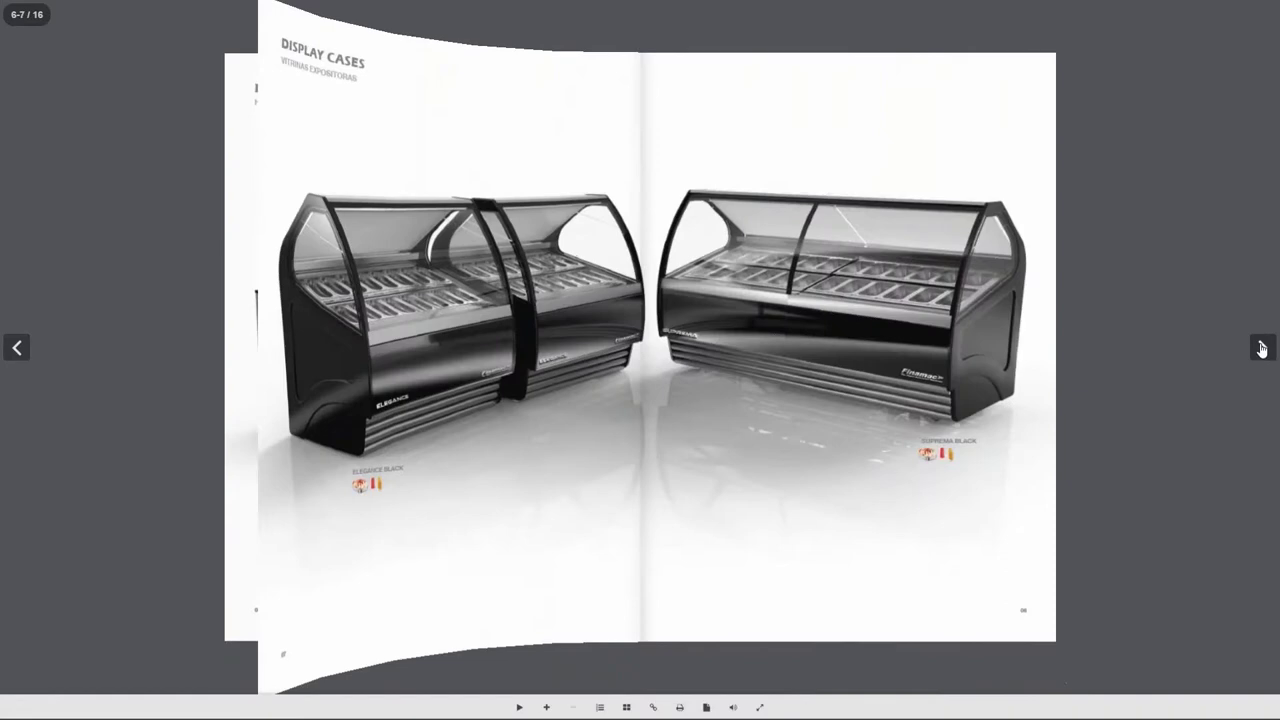
{"action": "left_click", "coordinate": [1261, 347]}
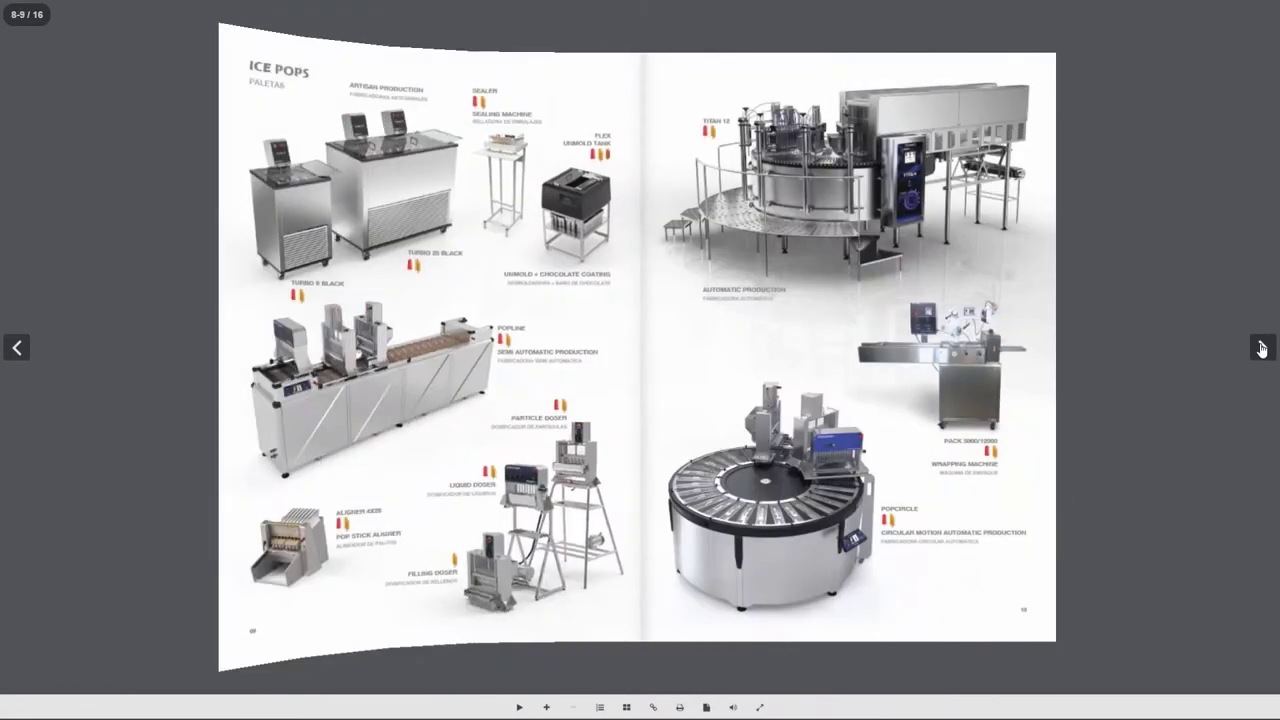
{"action": "left_click", "coordinate": [1261, 347]}
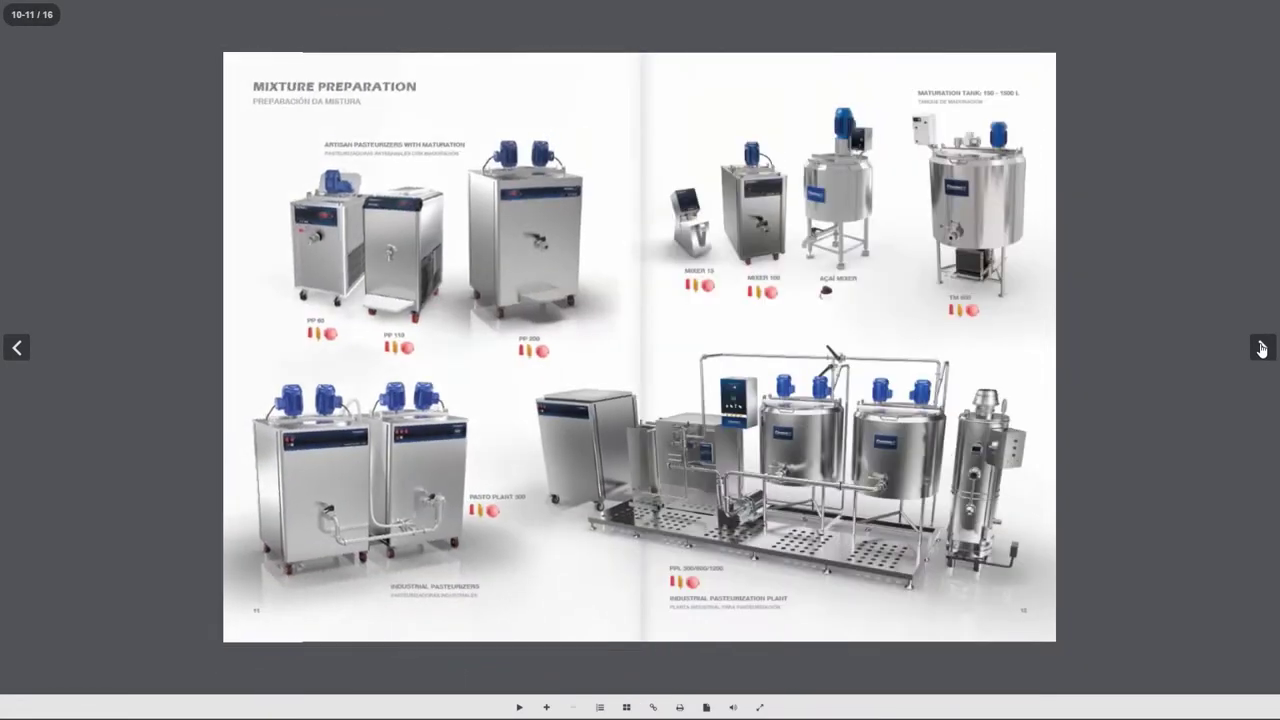
{"action": "left_click", "coordinate": [1261, 347]}
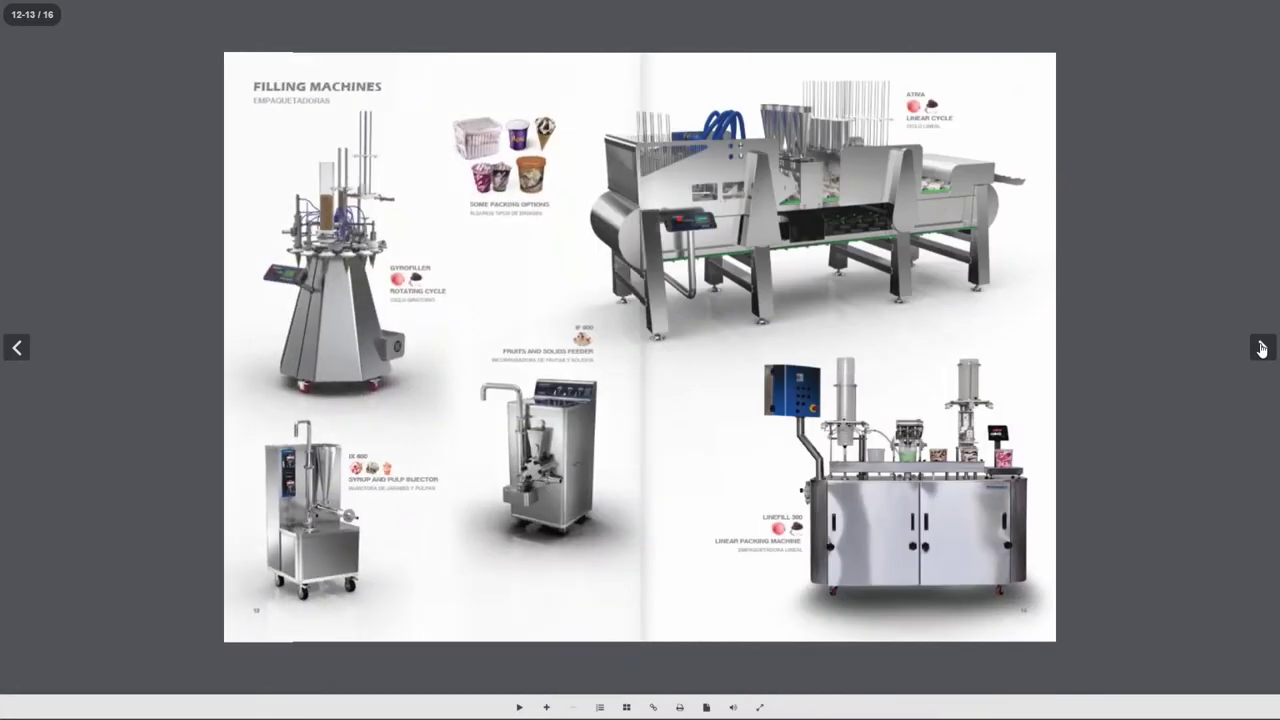
{"action": "left_click", "coordinate": [1261, 347]}
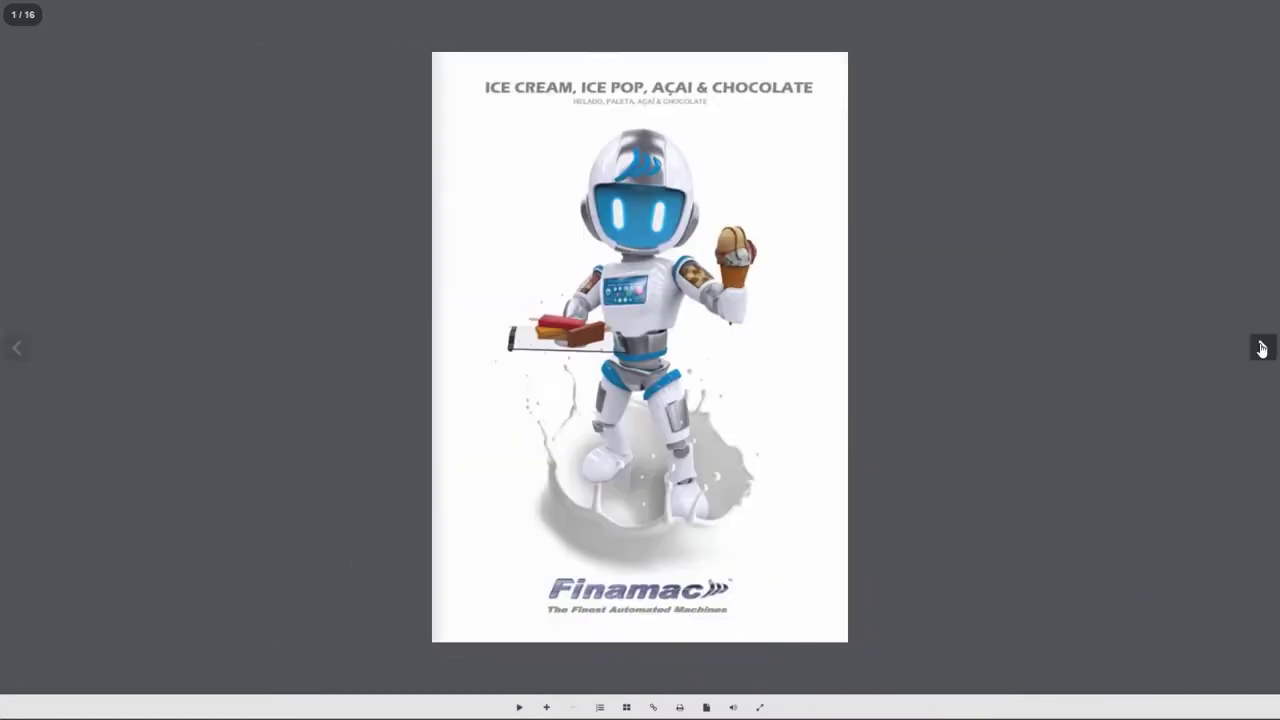
{"action": "left_click", "coordinate": [1261, 347]}
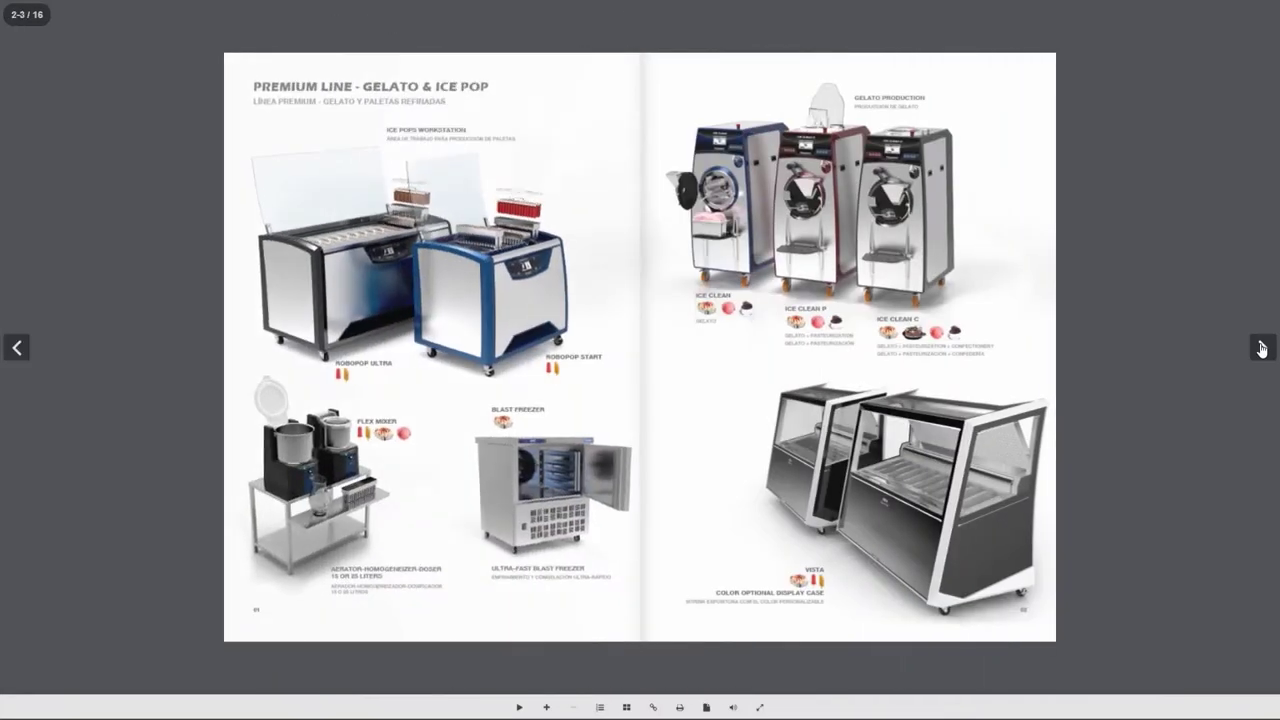
{"action": "left_click", "coordinate": [1261, 347]}
{"action": "left_click", "coordinate": [1261, 347]}
{"action": "left_click", "coordinate": [1261, 347]}
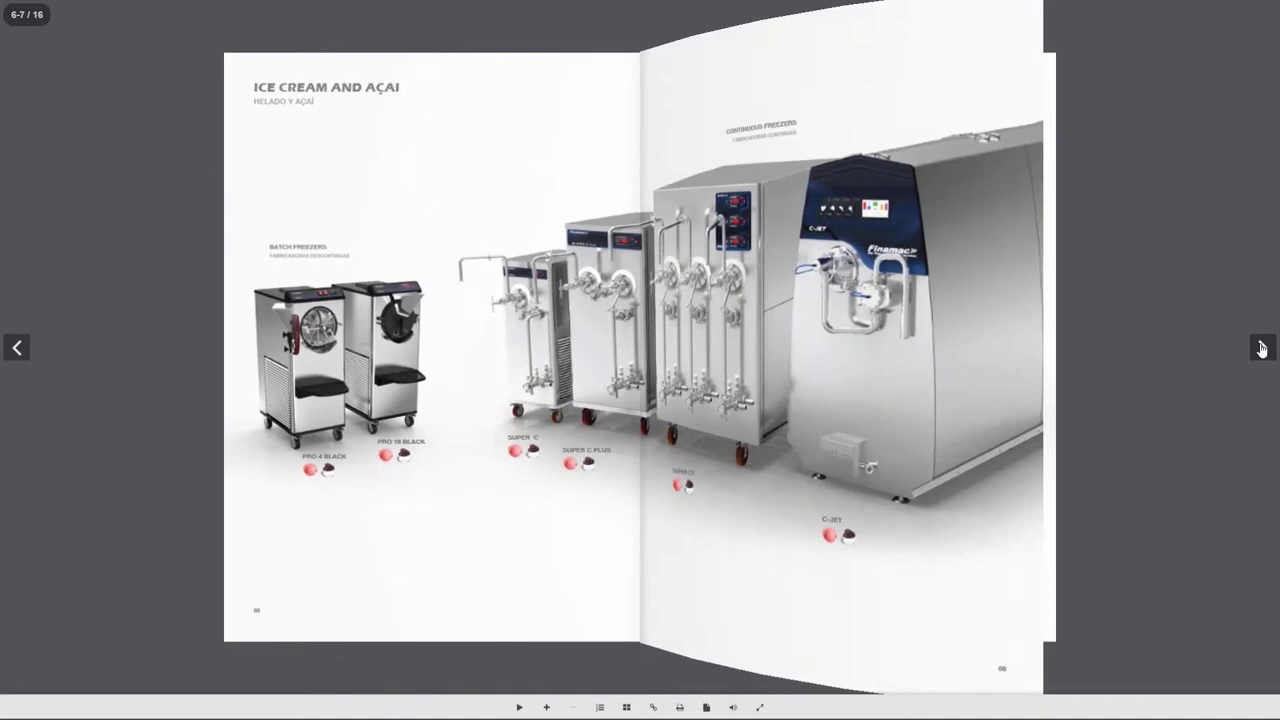
{"action": "left_click", "coordinate": [1261, 347]}
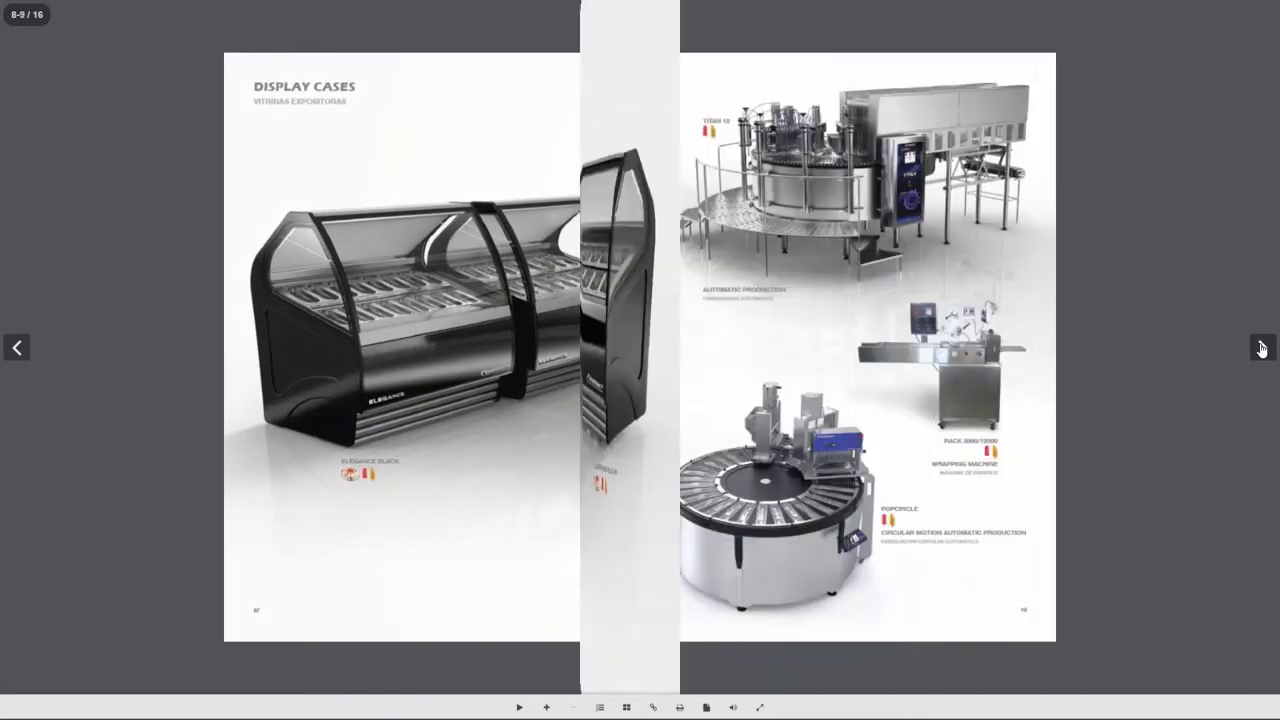
{"action": "left_click", "coordinate": [1261, 347]}
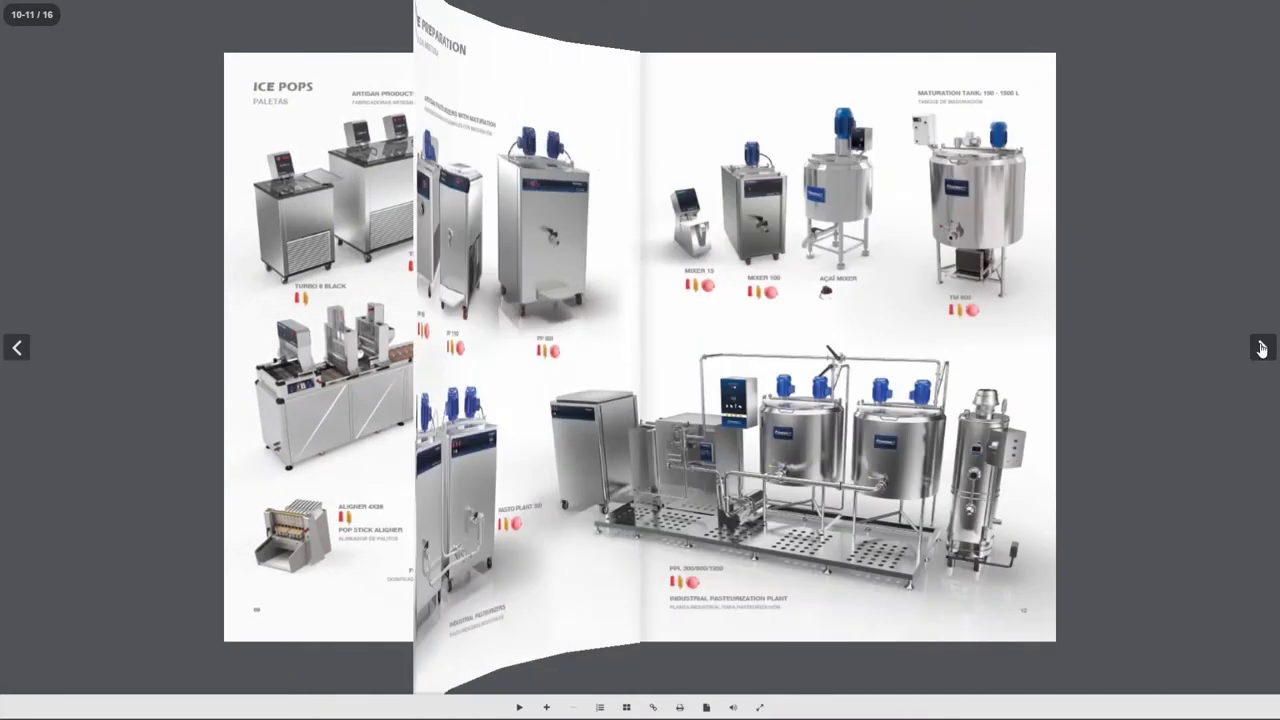
{"action": "left_click", "coordinate": [1261, 347]}
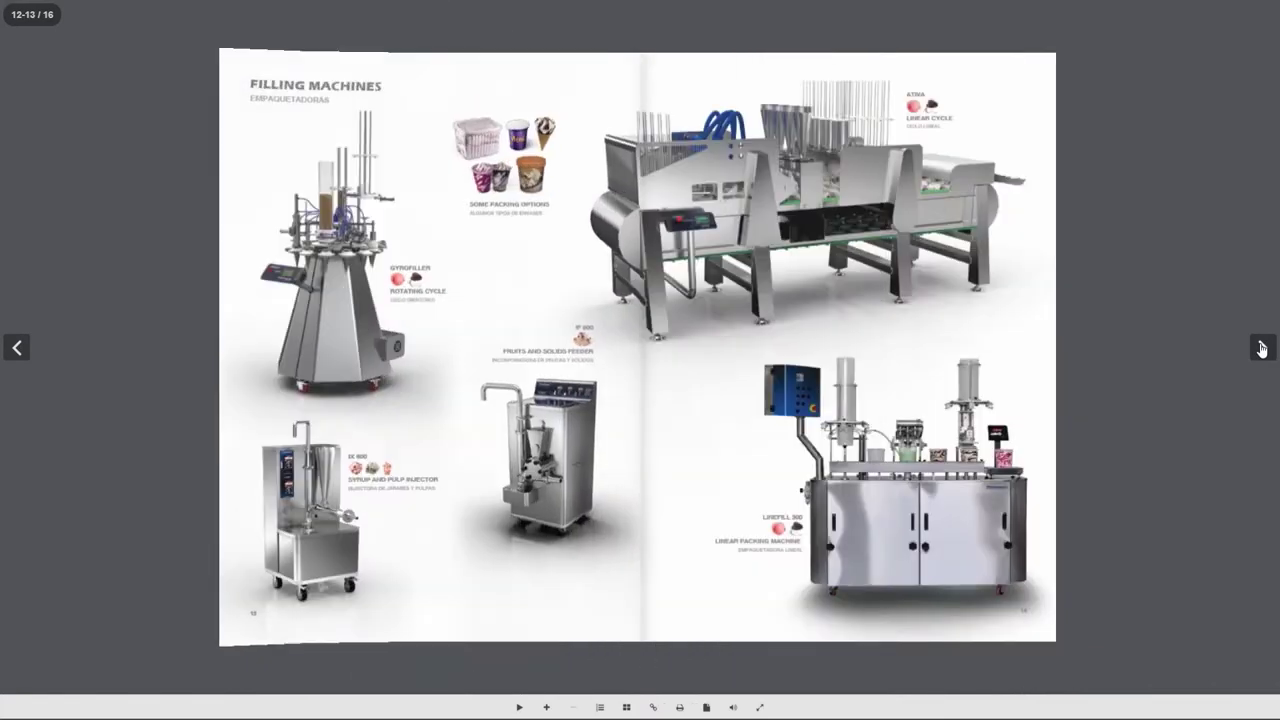
{"action": "left_click", "coordinate": [1261, 347]}
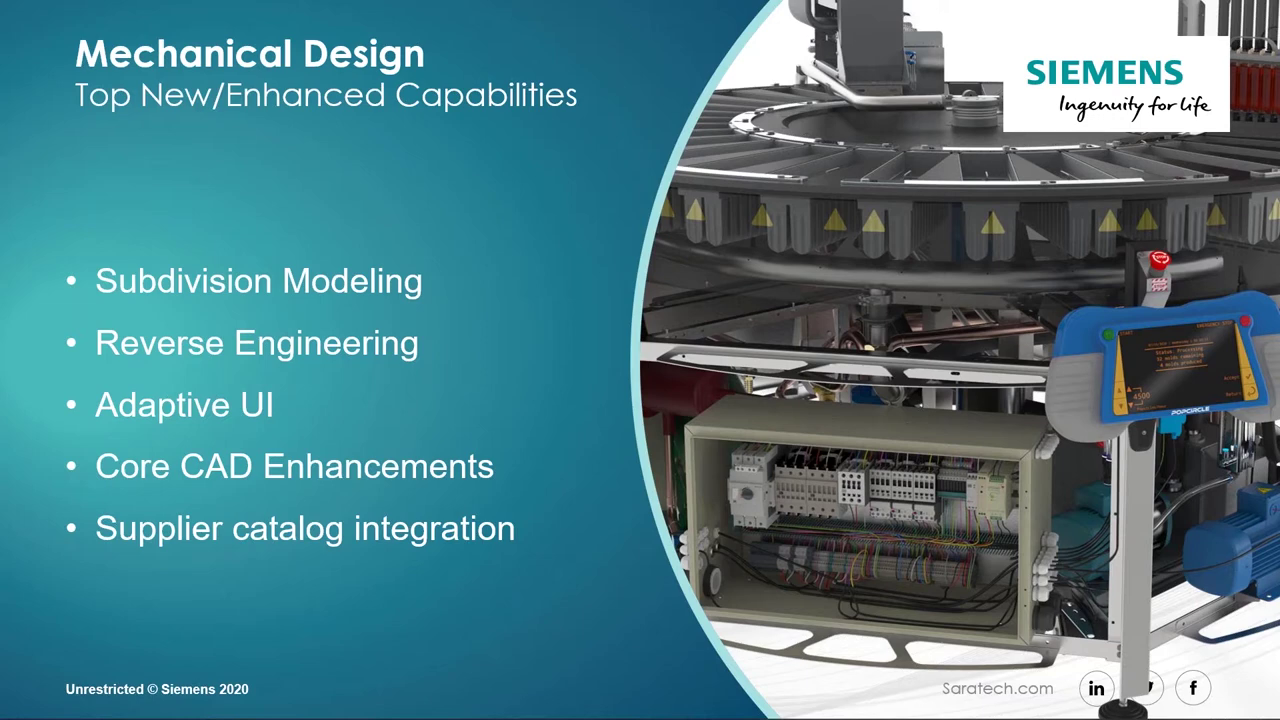
{"action": "key", "text": "Right"}
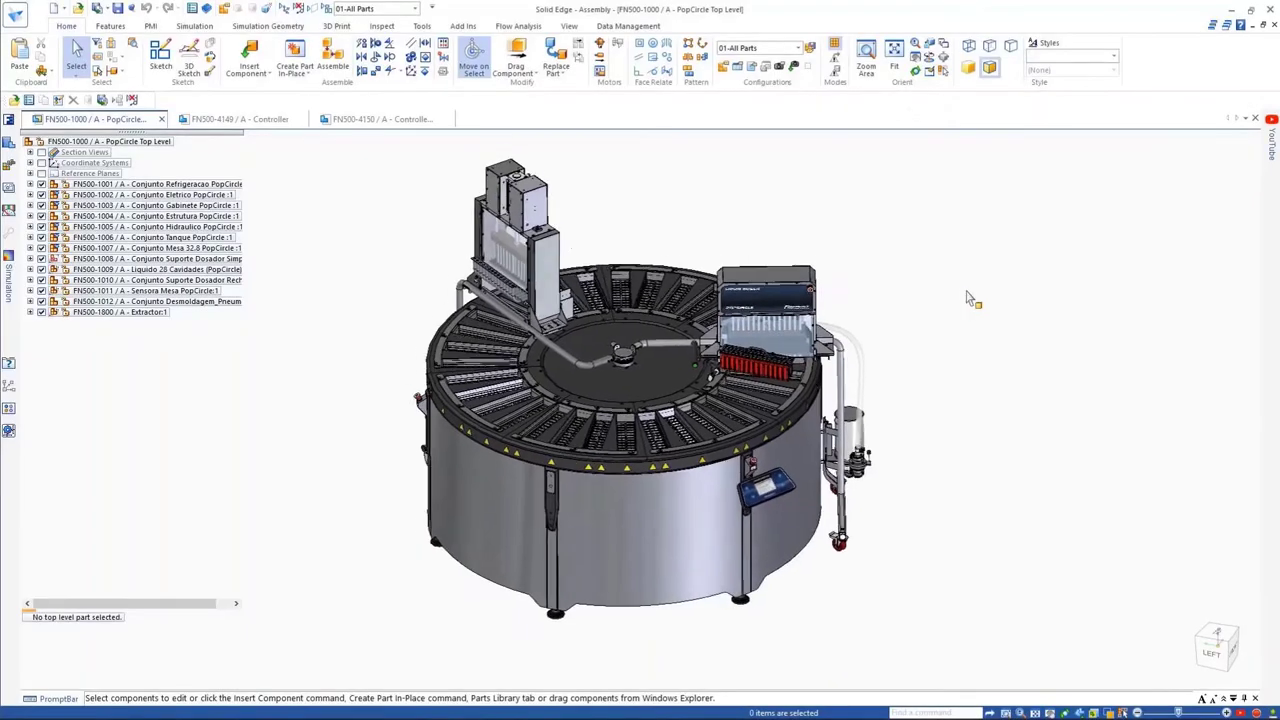
Step: In Solid Edge, display the 05-Display Console configuration of the PopCircle assembly and switch to the FN500-4149 Controller part
{"action": "scroll", "coordinate": [971, 297], "scroll_direction": "up", "scroll_amount": 5}
{"action": "left_click", "coordinate": [414, 8]}
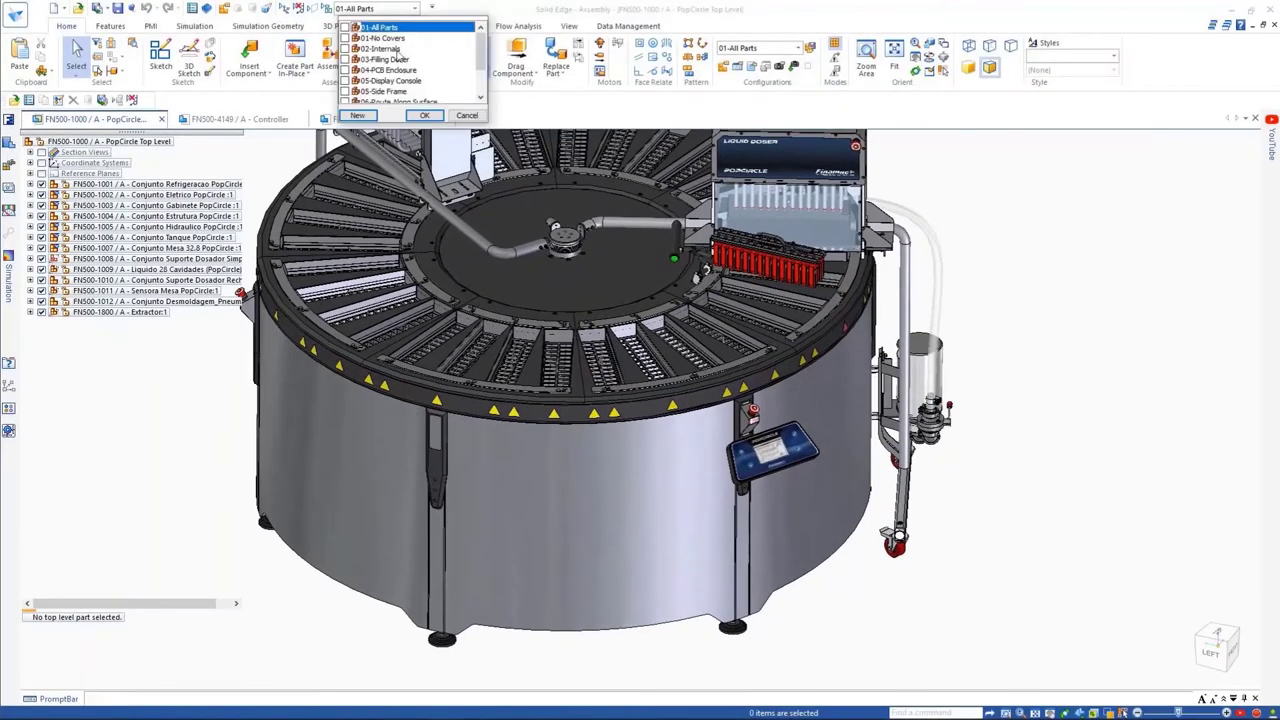
{"action": "left_click", "coordinate": [400, 84]}
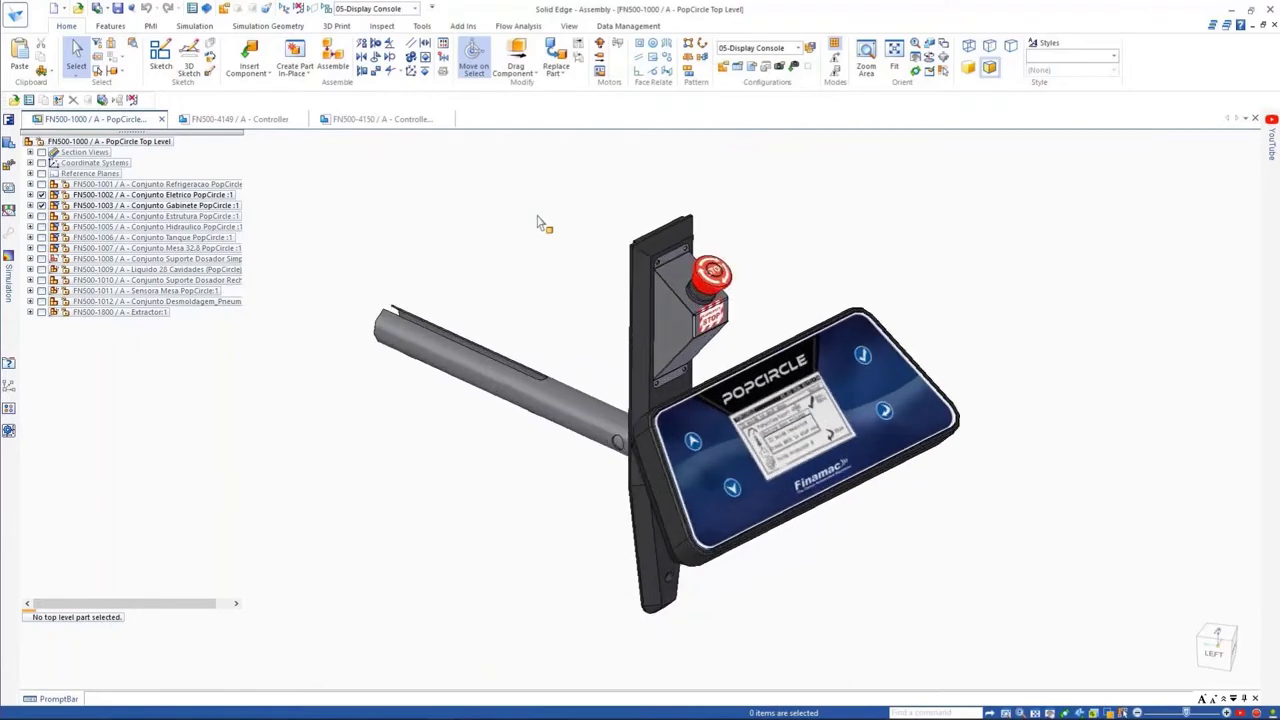
{"action": "left_click", "coordinate": [244, 119]}
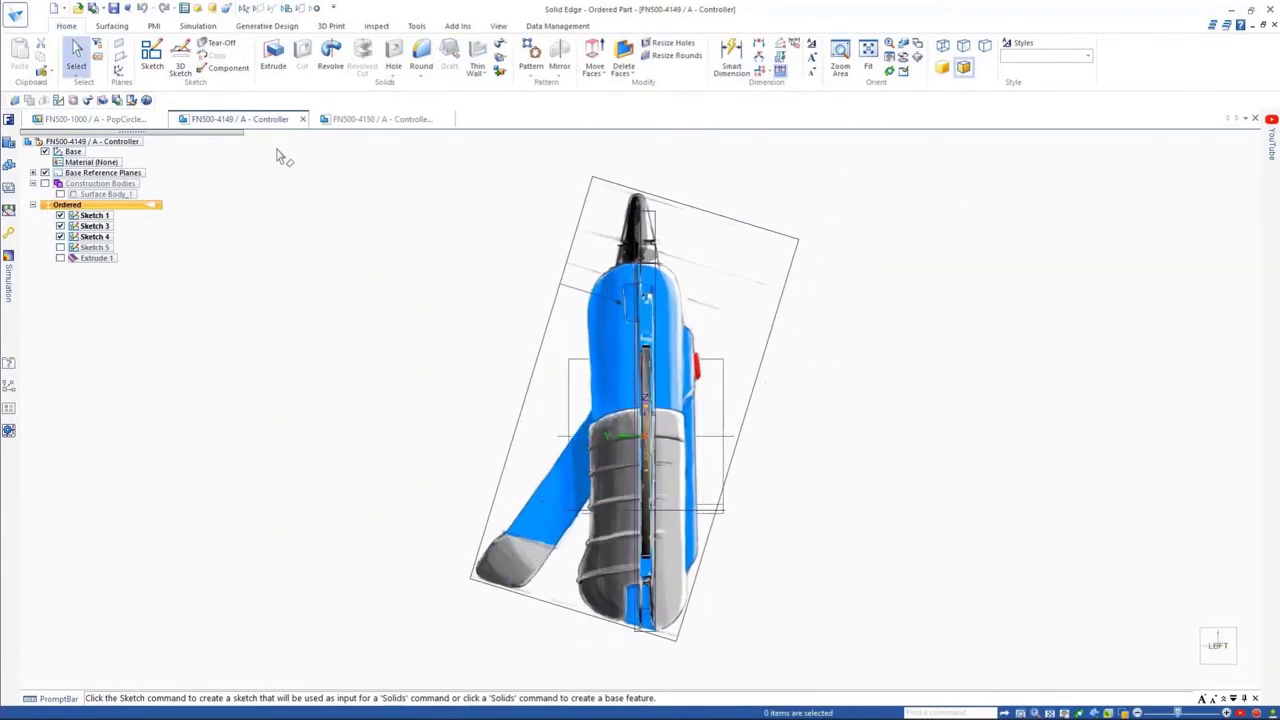
Step: Start subdivision modeling and create a box at the origin, 385 mm wide, 70 mm deep and 205 mm high, with 3 X segments
{"action": "left_click", "coordinate": [114, 27]}
{"action": "left_click", "coordinate": [105, 56]}
{"action": "left_click", "coordinate": [162, 52]}
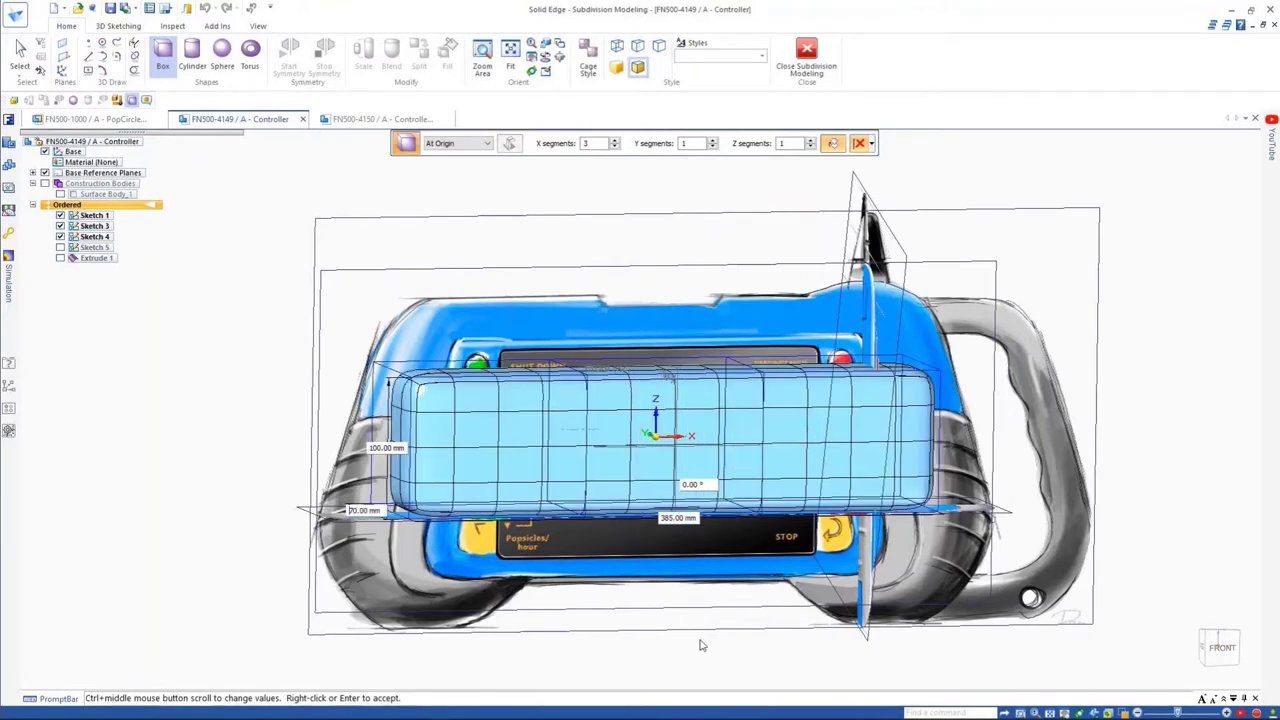
{"action": "key", "text": "Tab"}
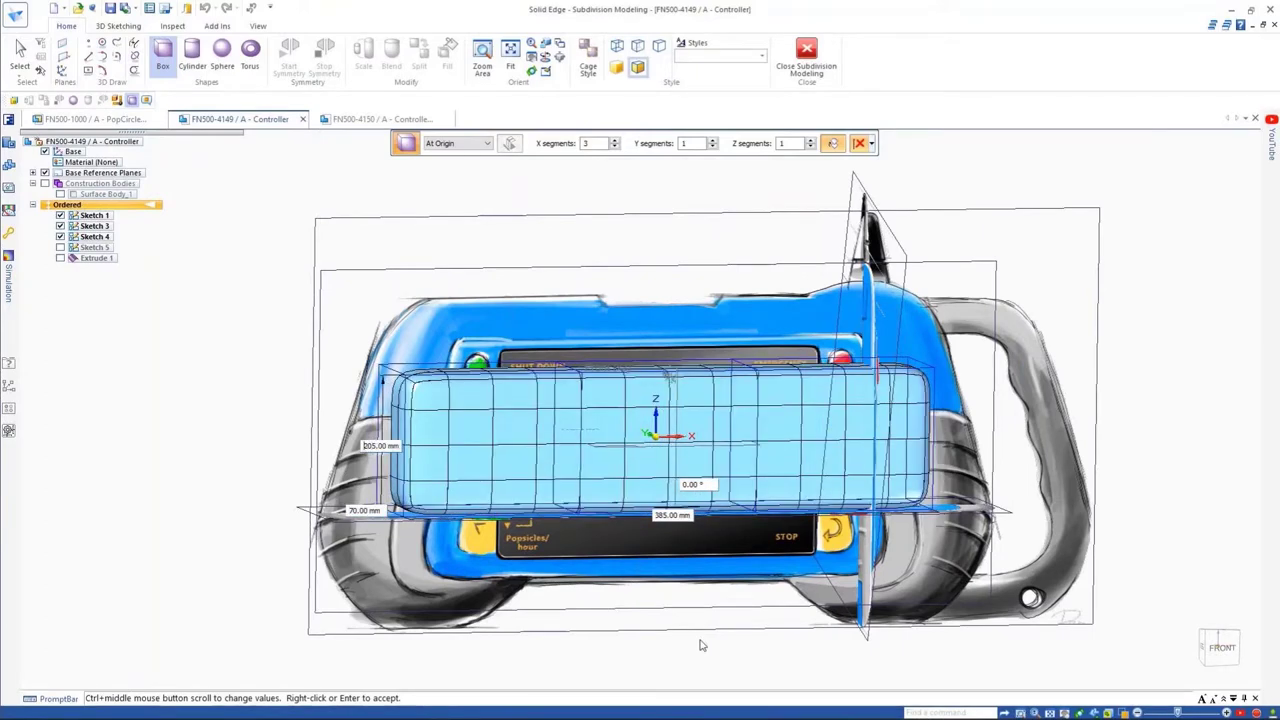
{"action": "type", "text": "205"}
{"action": "key", "text": "Tab"}
{"action": "key", "text": "Return"}
{"action": "key", "text": "ctrl+f"}
{"action": "key", "text": "Escape"}
Step: Scale the cage's lower edges outward along X so the sides taper to follow the reference sketch
{"action": "left_click_drag", "start_coordinate": [330, 576], "coordinate": [1001, 653]}
{"action": "left_click", "coordinate": [366, 60]}
{"action": "left_click", "coordinate": [702, 600]}
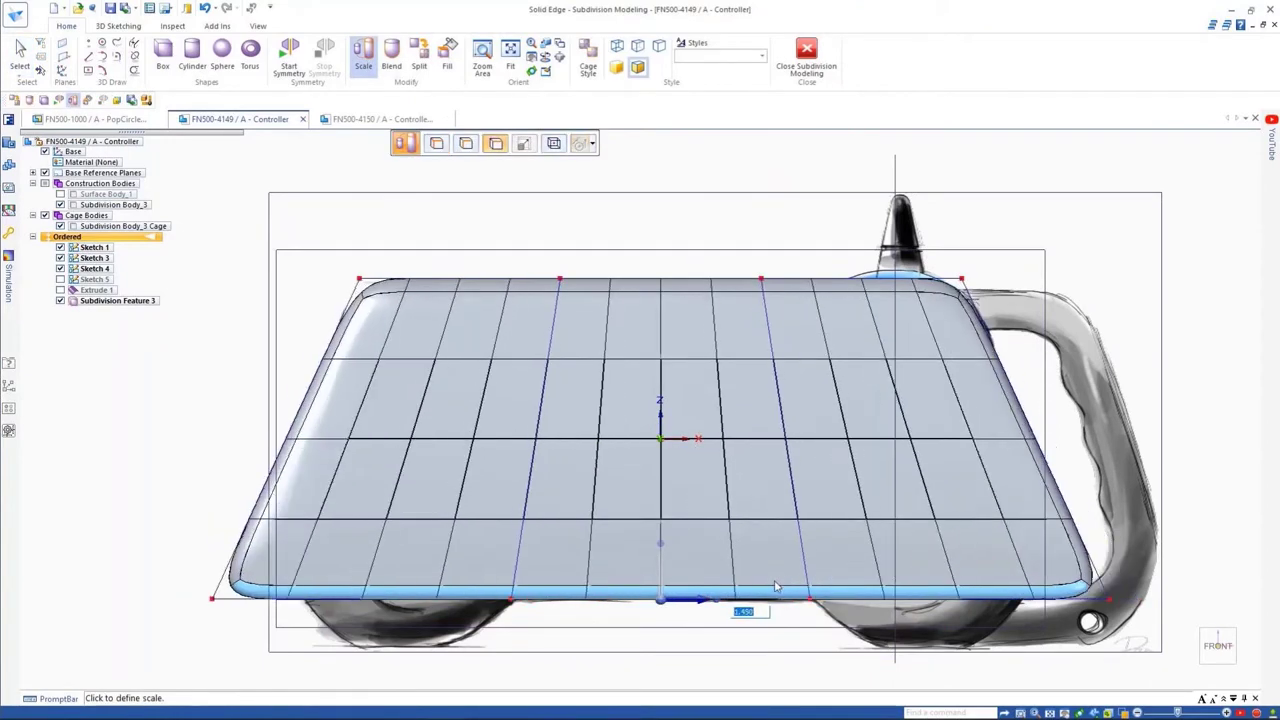
{"action": "left_click", "coordinate": [764, 586]}
{"action": "right_click", "coordinate": [764, 586]}
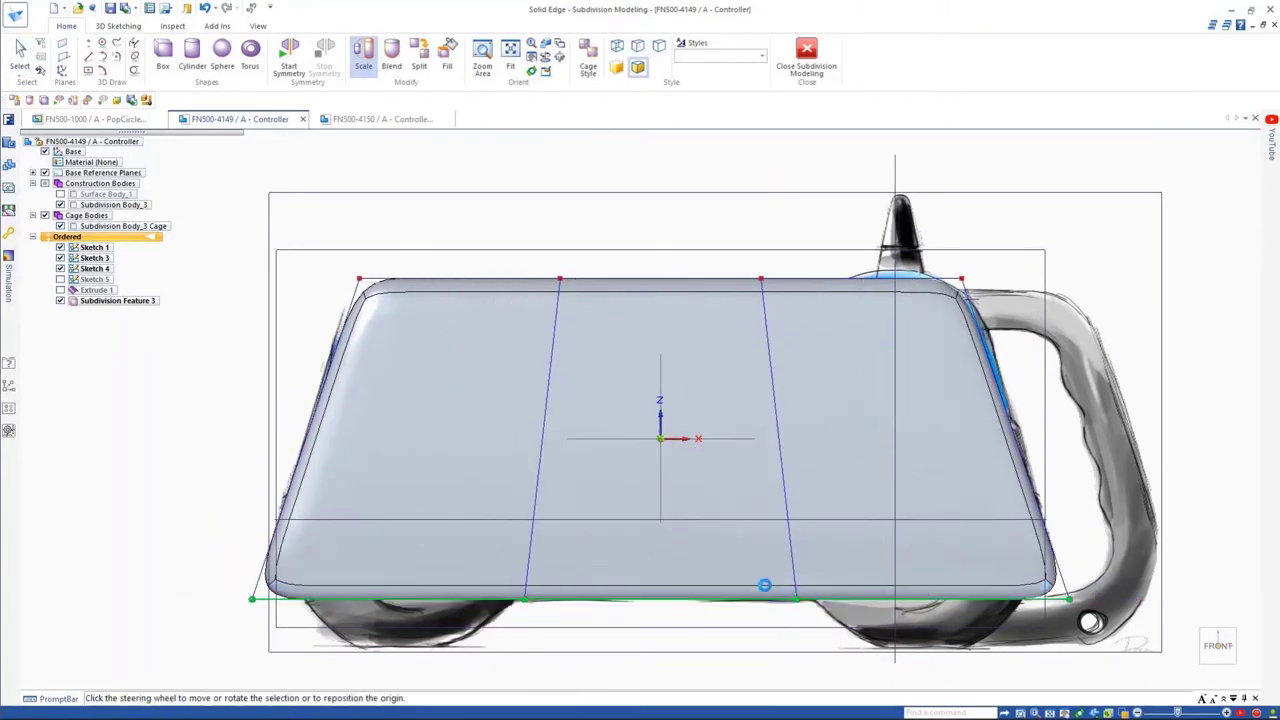
{"action": "key", "text": "Escape"}
Step: Split the chain of cage faces around the body horizontally at mid-height
{"action": "left_click", "coordinate": [418, 64]}
{"action": "left_click", "coordinate": [482, 143]}
{"action": "left_click", "coordinate": [488, 167]}
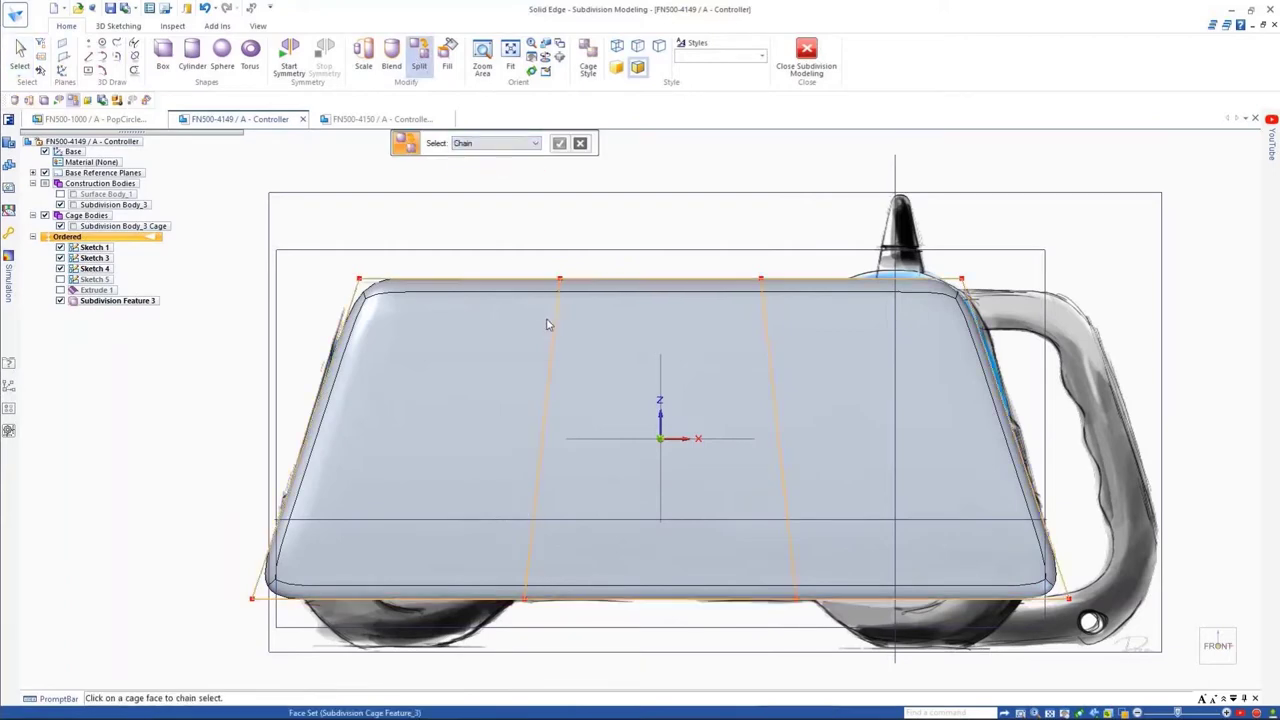
{"action": "left_click", "coordinate": [524, 280]}
{"action": "right_click", "coordinate": [512, 386]}
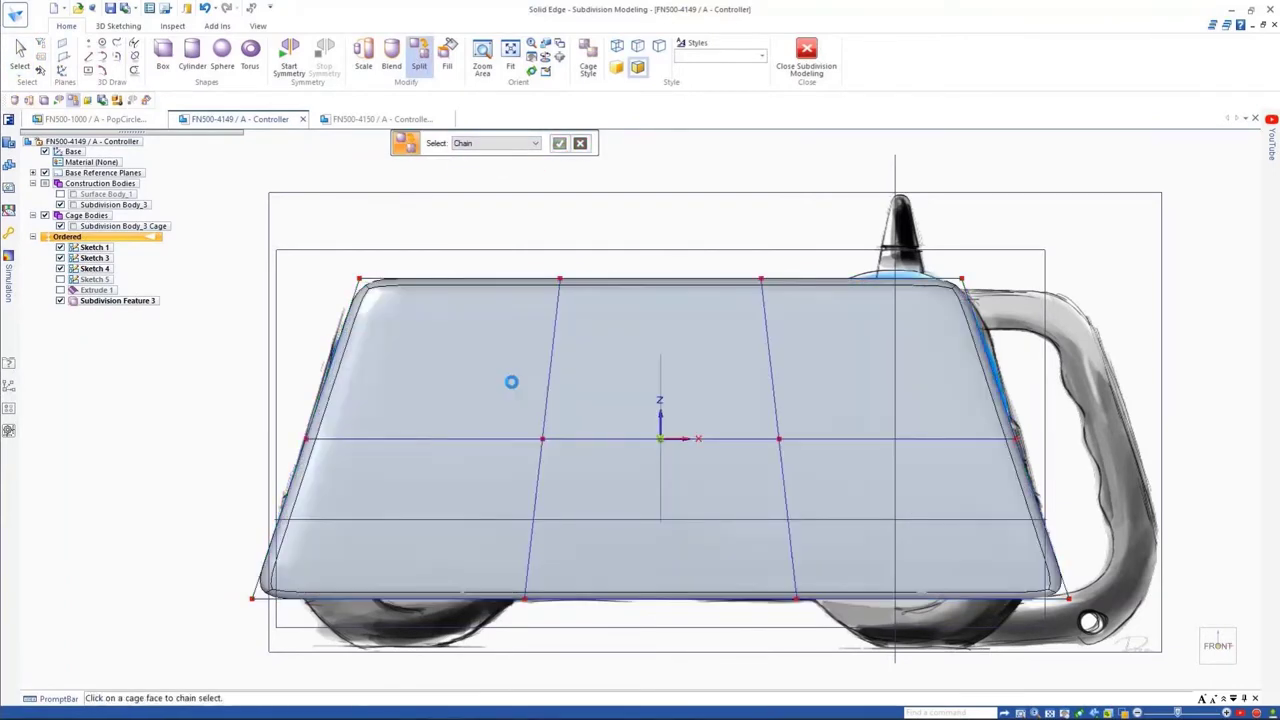
Step: Split the upper chain of cage faces horizontally, placing the split closer to the body's upper edge
{"action": "left_click", "coordinate": [514, 374]}
{"action": "left_click_drag", "start_coordinate": [446, 376], "coordinate": [451, 352]}
{"action": "right_click", "coordinate": [451, 351]}
{"action": "key", "text": "Escape"}
Step: Hide the subdivision body and move the left inner column of cage edges outward to the left
{"action": "left_click_drag", "start_coordinate": [503, 243], "coordinate": [580, 625]}
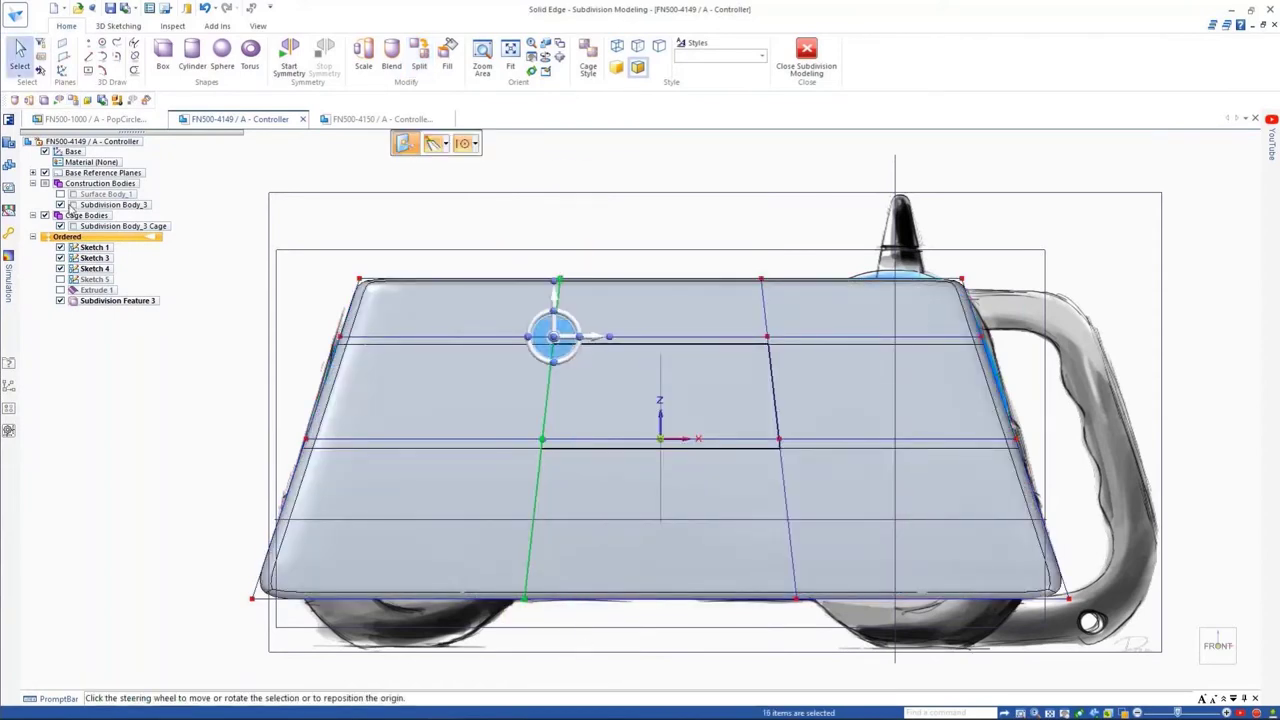
{"action": "left_click", "coordinate": [62, 205]}
{"action": "left_click", "coordinate": [606, 337]}
{"action": "left_click", "coordinate": [505, 337]}
{"action": "key", "text": "Escape"}
Step: Move the right inner column of cage edges outward to the right and show the subdivision body again
{"action": "left_click_drag", "start_coordinate": [738, 260], "coordinate": [833, 639]}
{"action": "left_click", "coordinate": [804, 278]}
{"action": "left_click", "coordinate": [903, 266]}
{"action": "key", "text": "Escape"}
{"action": "left_click", "coordinate": [61, 205]}
Step: Lift the central front cage faces outward 5 mm using one segment, changing how the connected faces behave
{"action": "left_click", "coordinate": [554, 532]}
{"action": "left_click", "coordinate": [445, 144]}
{"action": "left_click", "coordinate": [449, 177]}
{"action": "middle_click_drag", "start_coordinate": [542, 212], "coordinate": [650, 130]}
{"action": "left_click", "coordinate": [643, 492]}
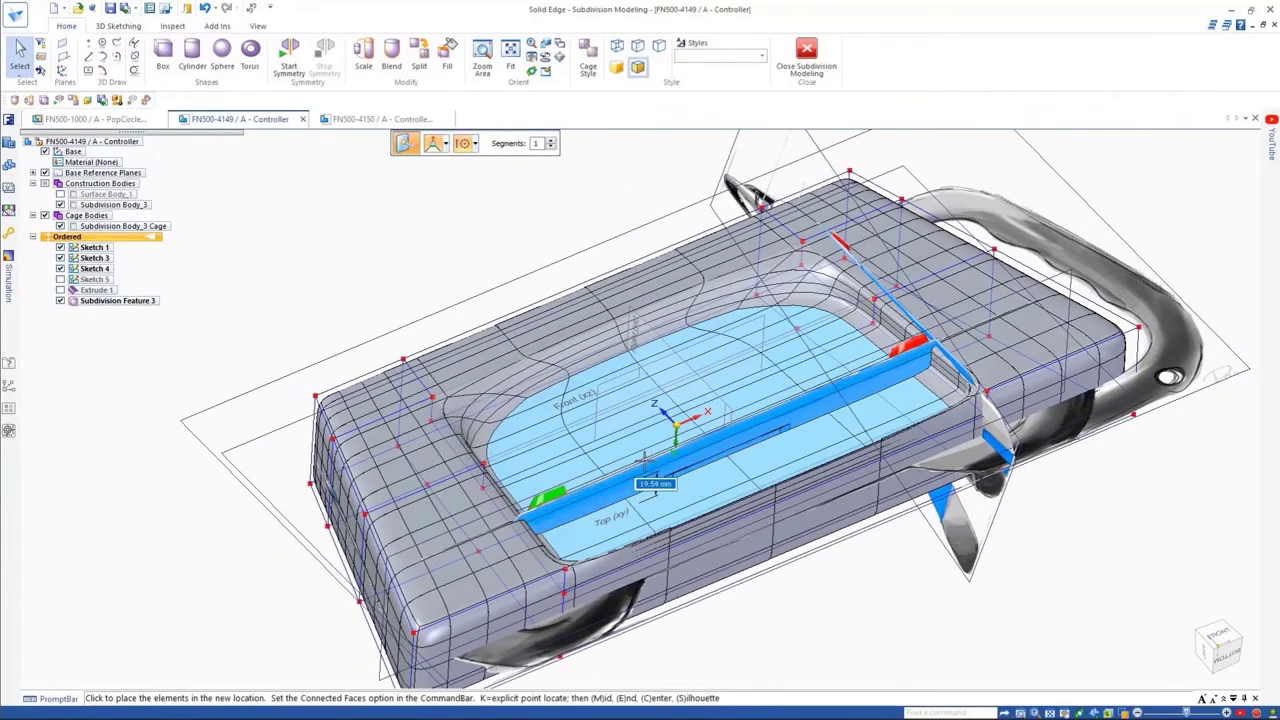
{"action": "type", "text": "5"}
{"action": "key", "text": "Return"}
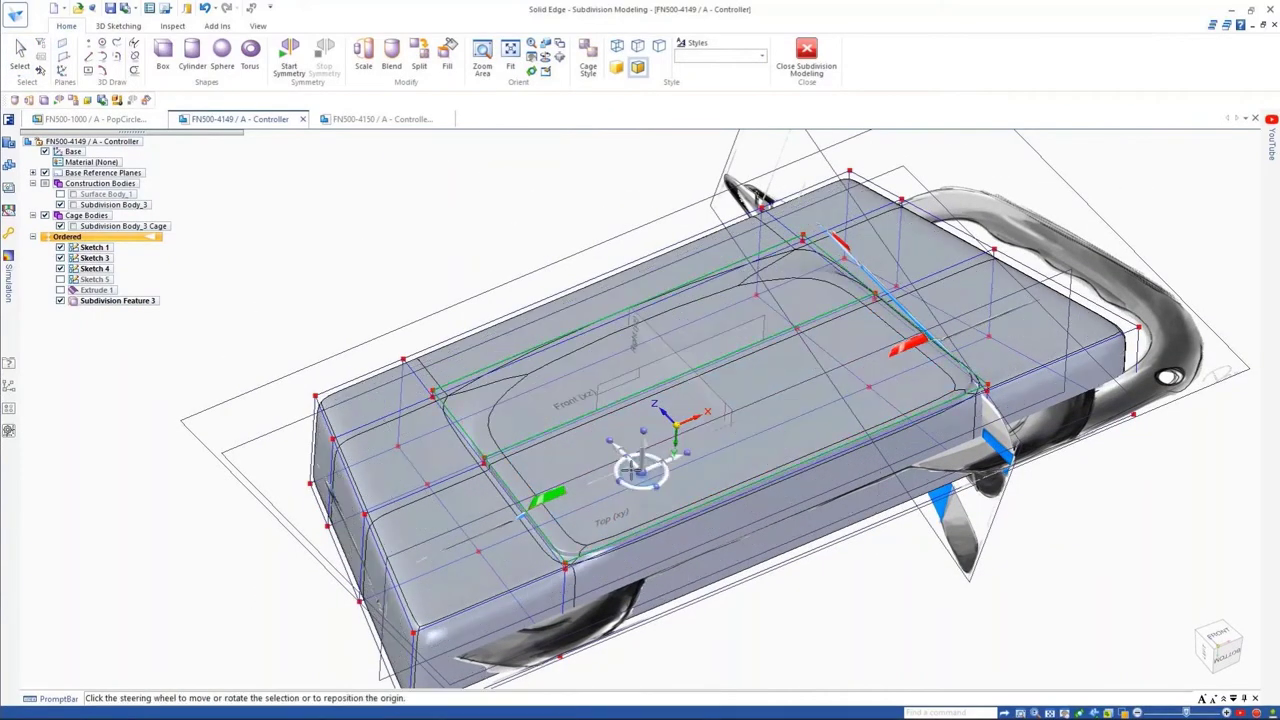
{"action": "left_click", "coordinate": [868, 606]}
Step: Select the raised central panel's cage components from the bottom view and set their blend value to 1
{"action": "key", "text": "ctrl+b"}
{"action": "left_click", "coordinate": [391, 58]}
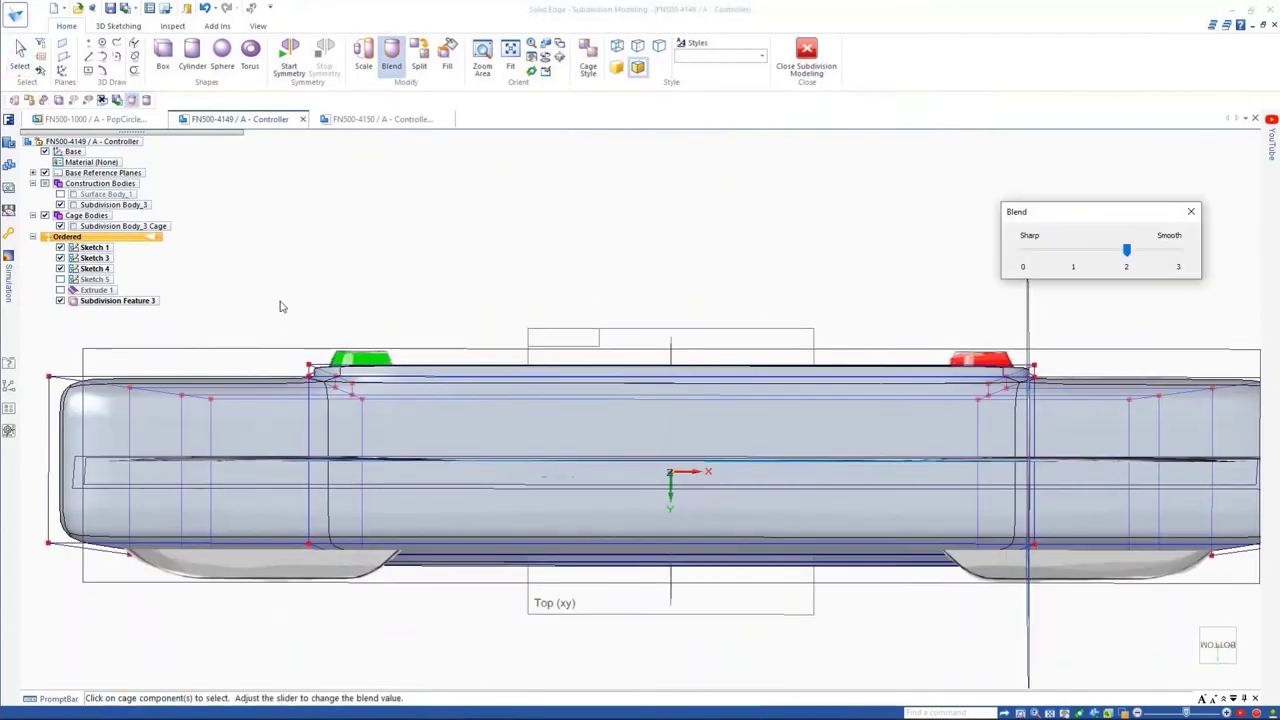
{"action": "left_click", "coordinate": [288, 322]}
{"action": "key", "text": "ctrl+i"}
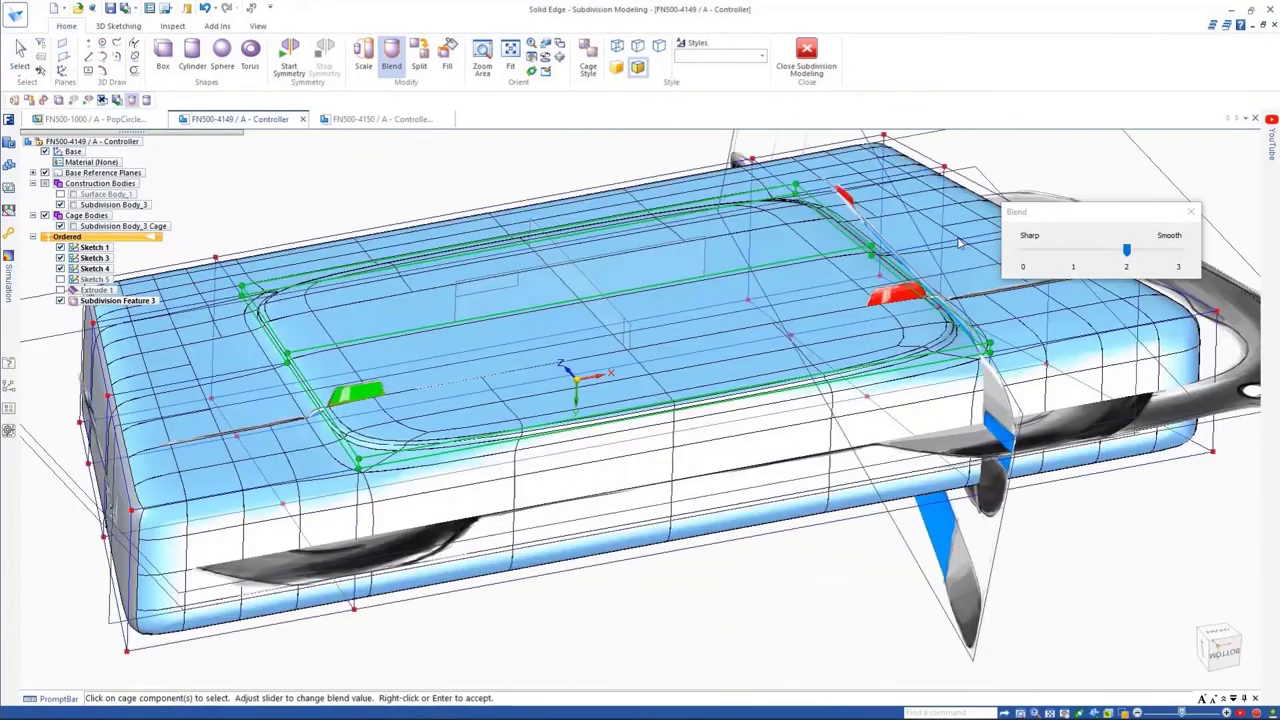
{"action": "left_click_drag", "start_coordinate": [1126, 250], "coordinate": [1074, 258]}
{"action": "right_click", "coordinate": [769, 620]}
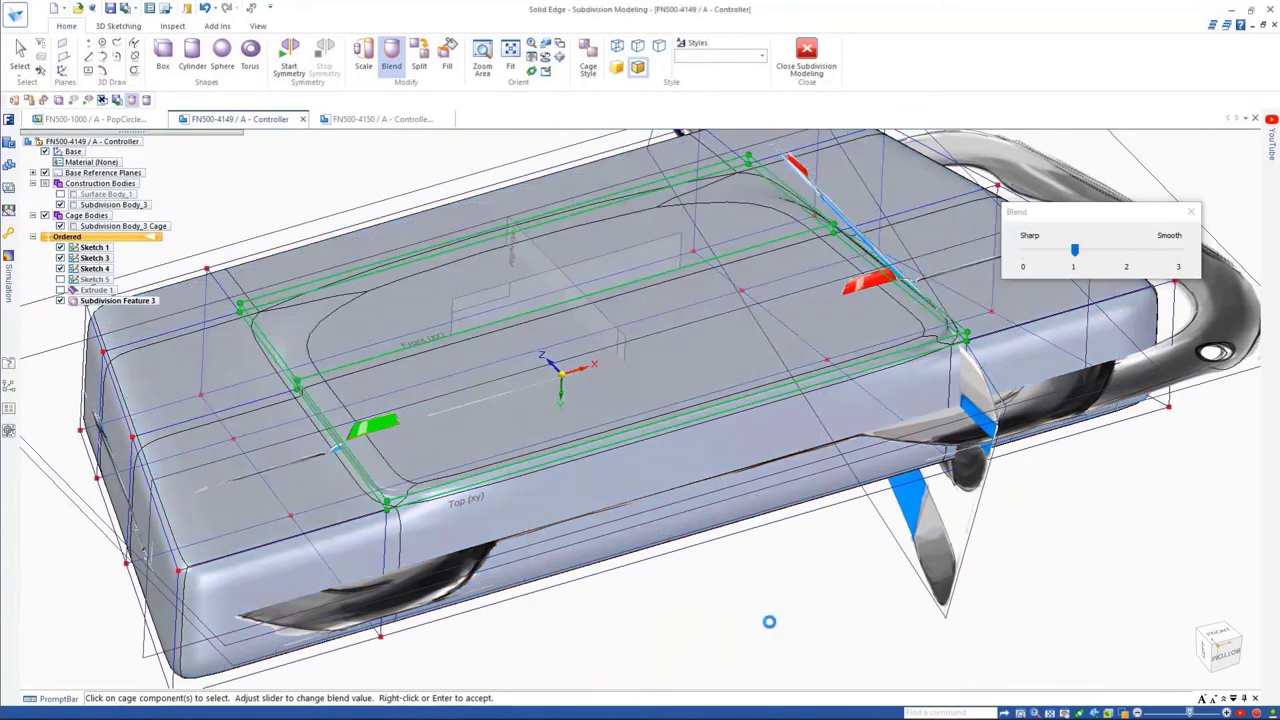
{"action": "key", "text": "Escape"}
Step: Lift the two central front faces outward again and scale them in to about 0.9
{"action": "left_click", "coordinate": [490, 413]}
{"action": "left_click", "coordinate": [491, 380]}
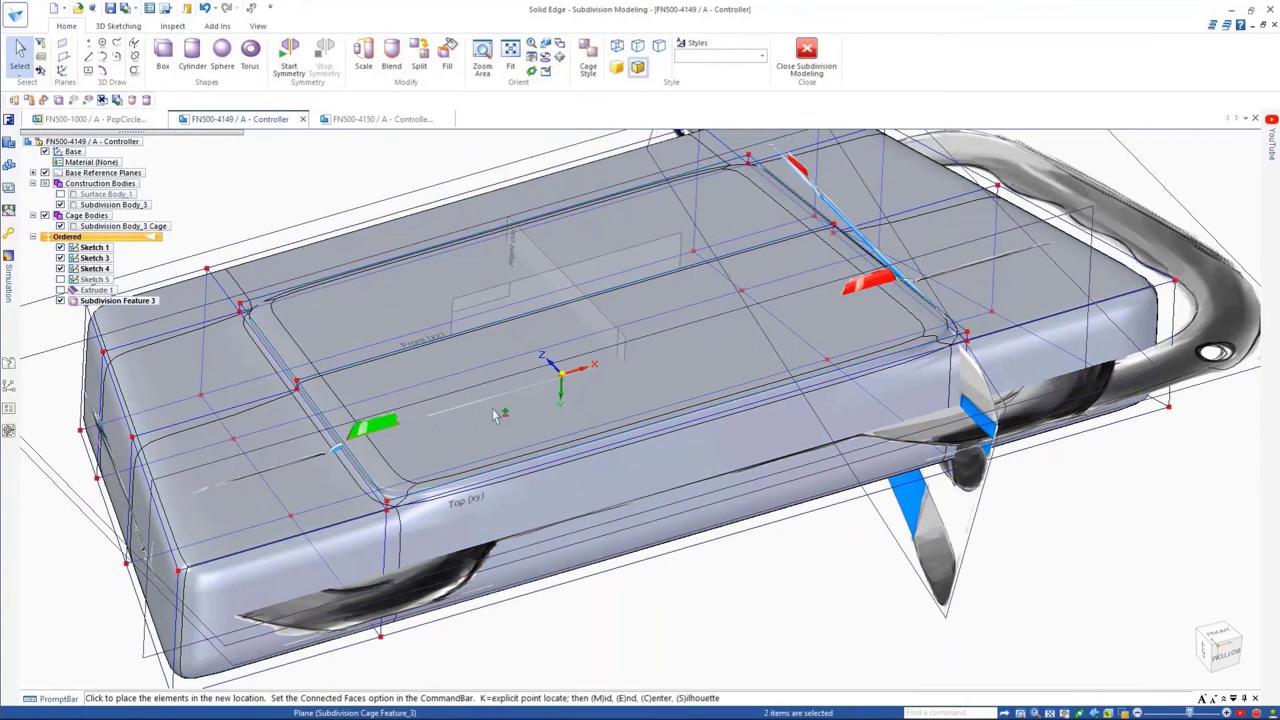
{"action": "left_click", "coordinate": [499, 364]}
{"action": "left_click", "coordinate": [363, 58]}
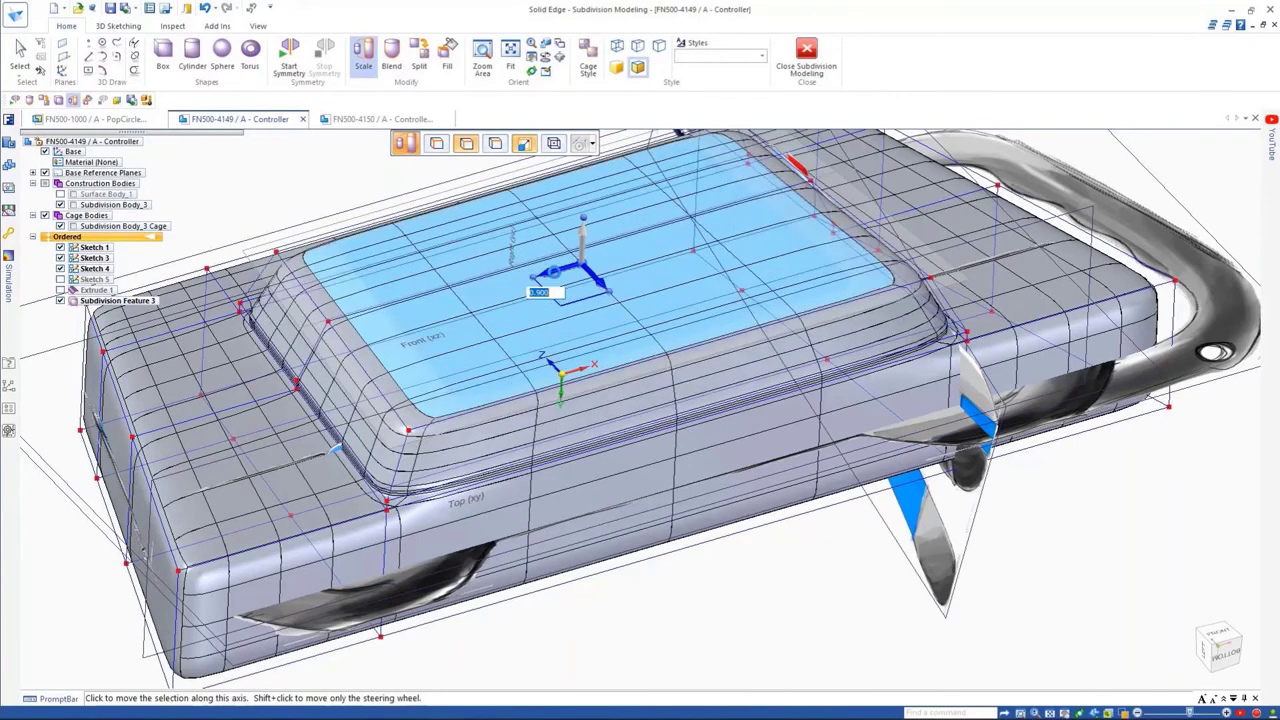
{"action": "key", "text": "Escape"}
Step: Move the scaled central faces back inward, level with the corner of the surrounding raised border
{"action": "left_click", "coordinate": [400, 400]}
{"action": "left_click", "coordinate": [404, 376]}
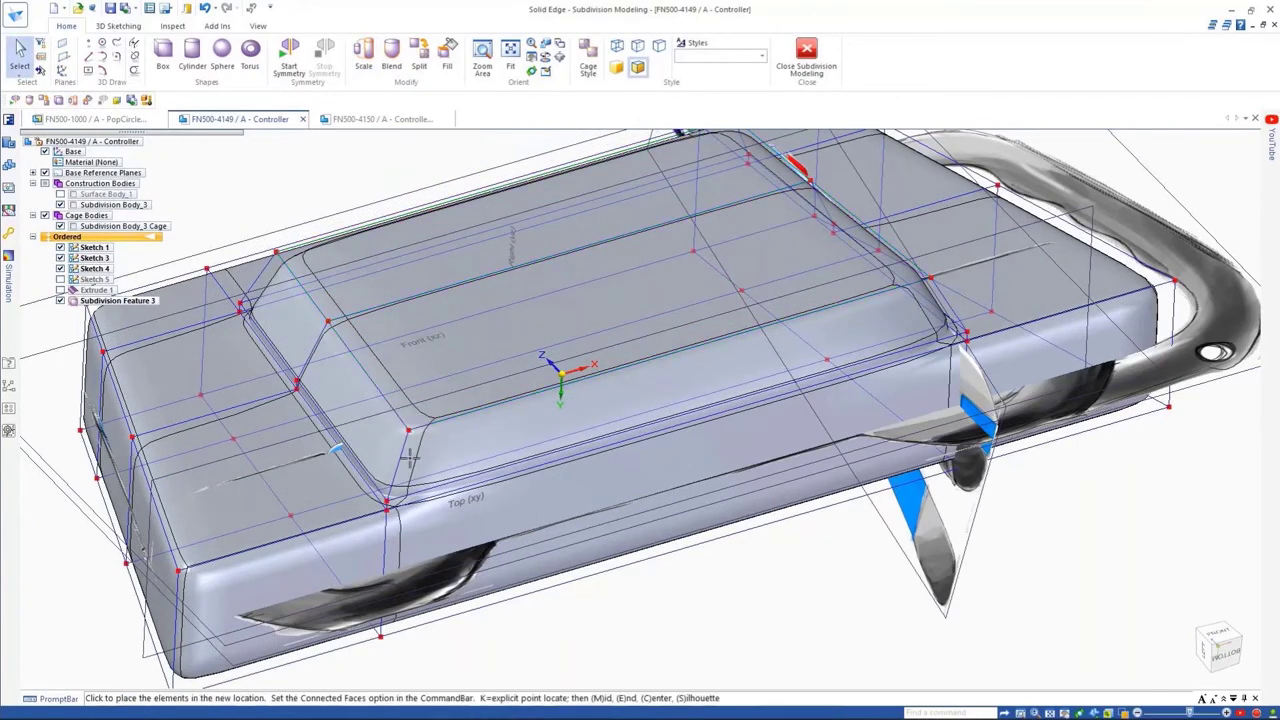
{"action": "left_click", "coordinate": [406, 428]}
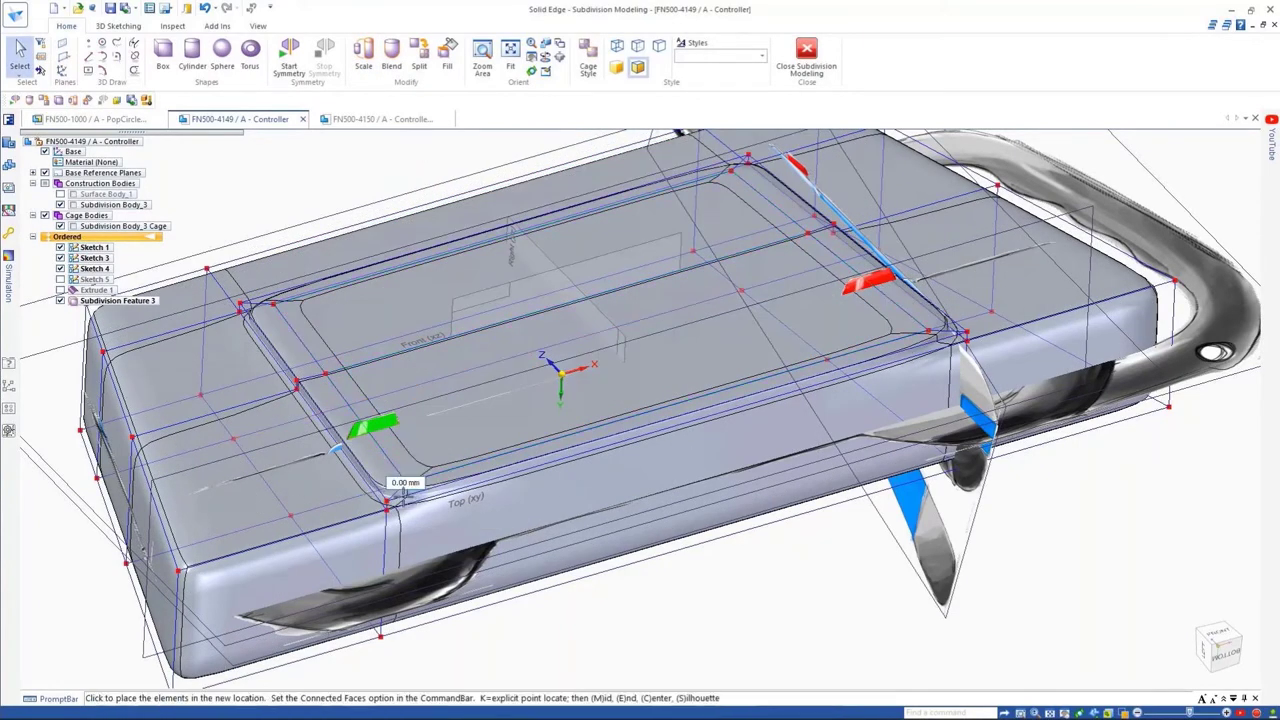
{"action": "left_click", "coordinate": [558, 636]}
Step: Start symmetric modeling of the cage about the Right (yz) reference plane
{"action": "middle_click_drag", "start_coordinate": [558, 636], "coordinate": [654, 652]}
{"action": "left_click", "coordinate": [289, 58]}
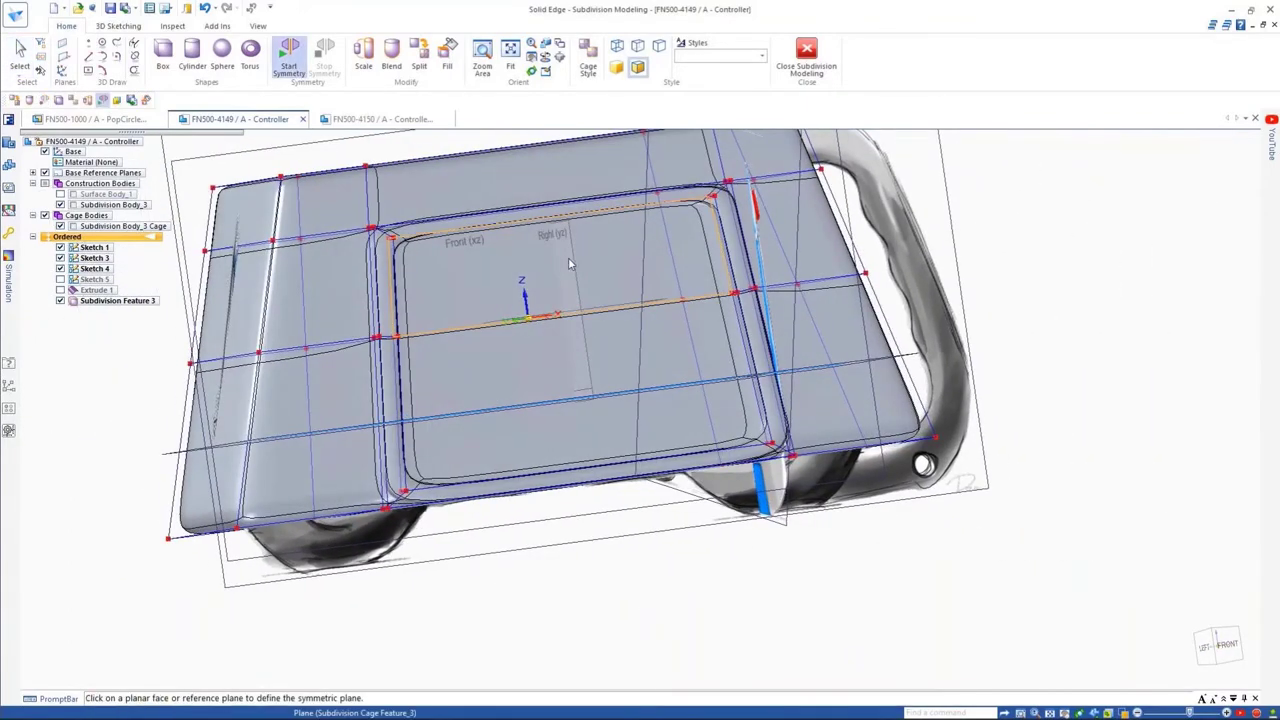
{"action": "left_click", "coordinate": [573, 260]}
{"action": "key", "text": "ctrl+f"}
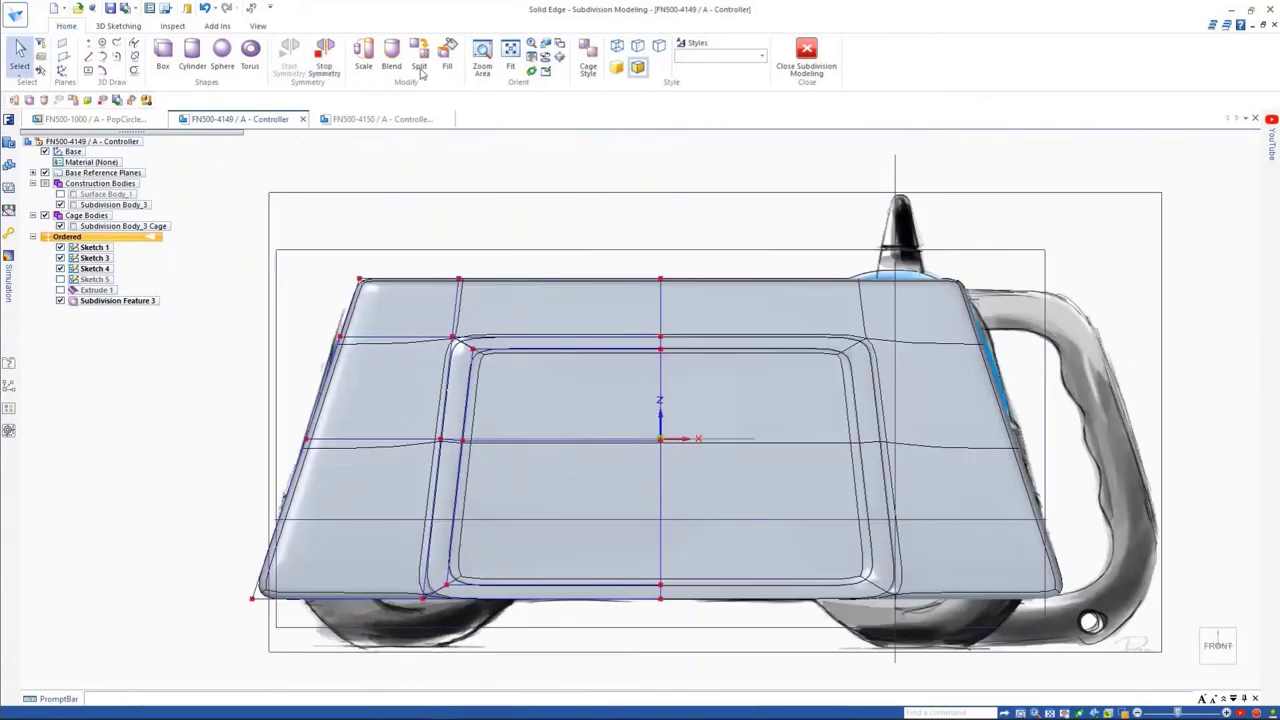
Step: Split the chain of cage faces on the body's left side with a single vertical split
{"action": "left_click", "coordinate": [419, 56]}
{"action": "left_click", "coordinate": [495, 143]}
{"action": "left_click", "coordinate": [476, 165]}
{"action": "left_click", "coordinate": [443, 287]}
{"action": "left_click", "coordinate": [499, 420]}
{"action": "right_click", "coordinate": [480, 249]}
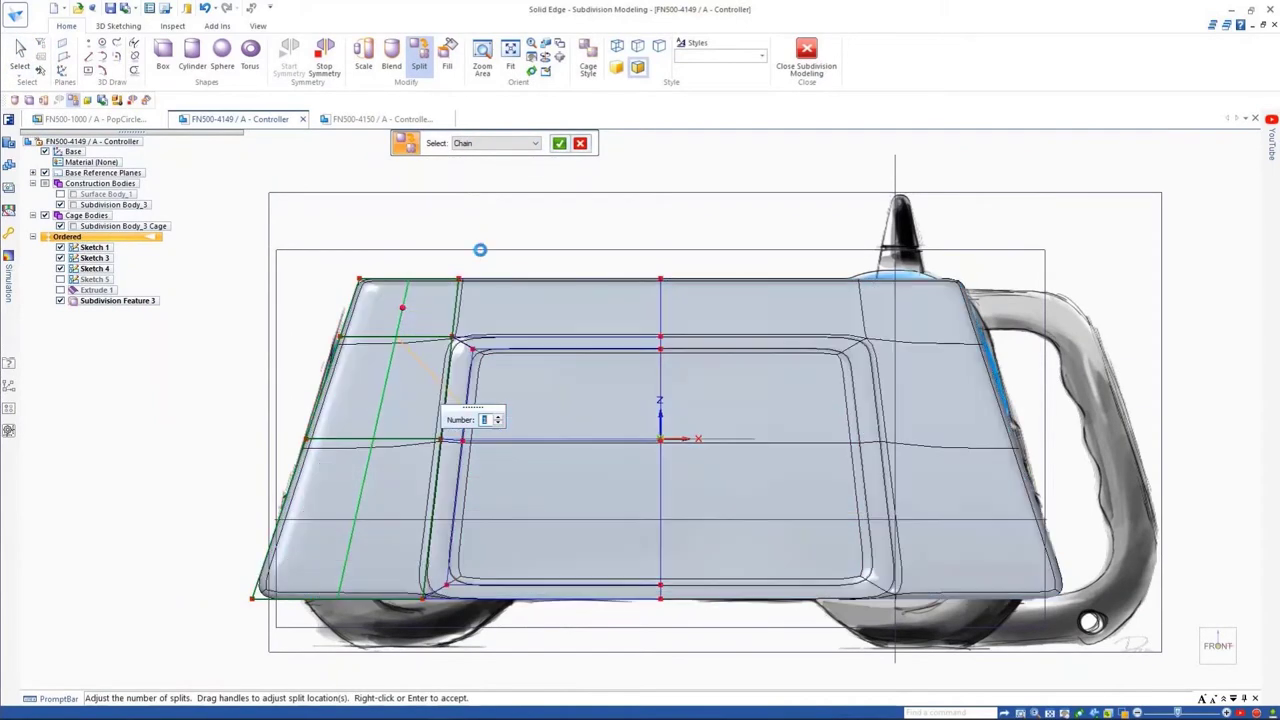
Step: Split the chain of cage faces between the display border and the symmetry plane with two closely spaced vertical splits matching the sketched top notch
{"action": "left_click", "coordinate": [520, 281]}
{"action": "left_click_drag", "start_coordinate": [592, 308], "coordinate": [601, 310]}
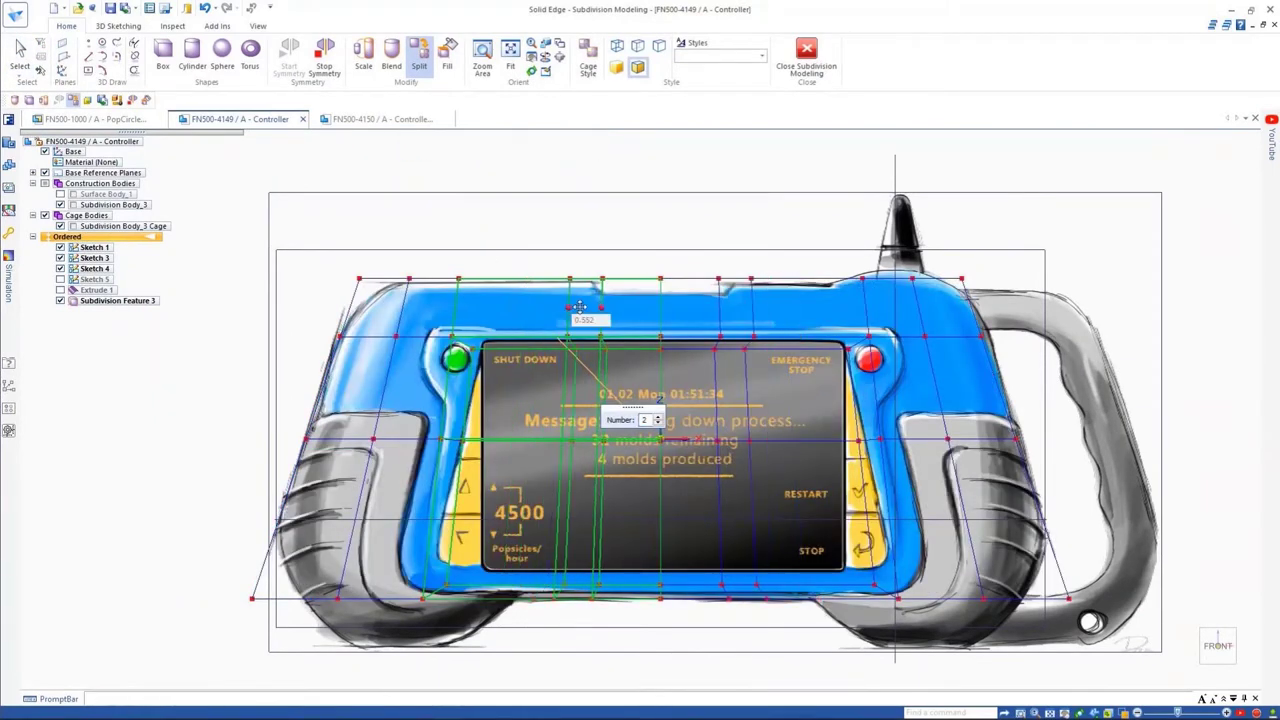
{"action": "right_click", "coordinate": [564, 260]}
{"action": "key", "text": "Escape"}
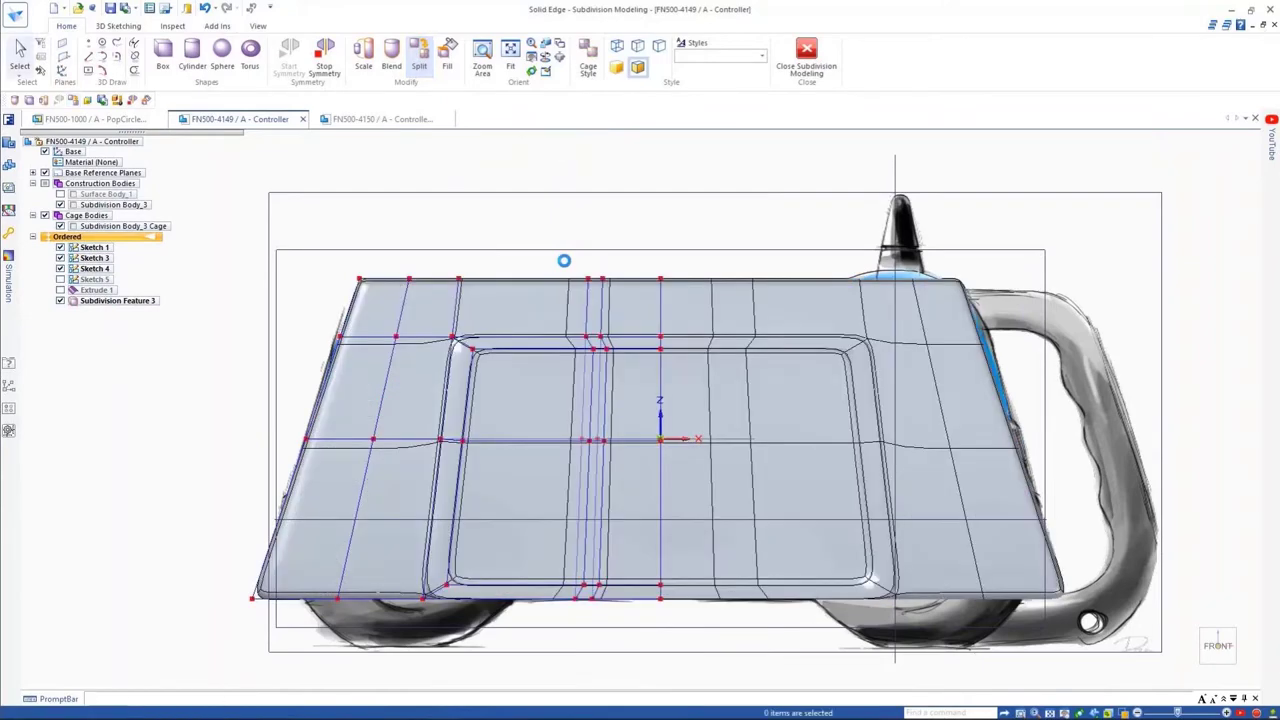
Step: Move the underside cage face between the left split and the display border down 30 mm
{"action": "left_click", "coordinate": [383, 562]}
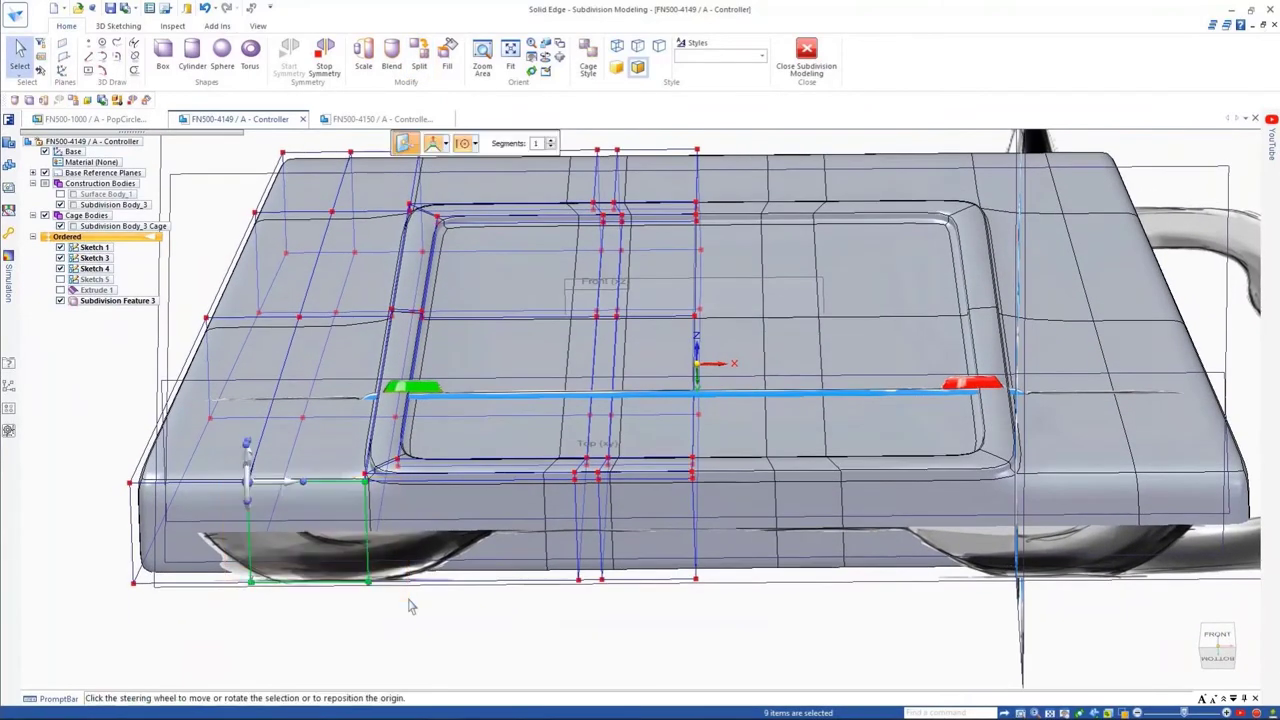
{"action": "left_click", "coordinate": [292, 508]}
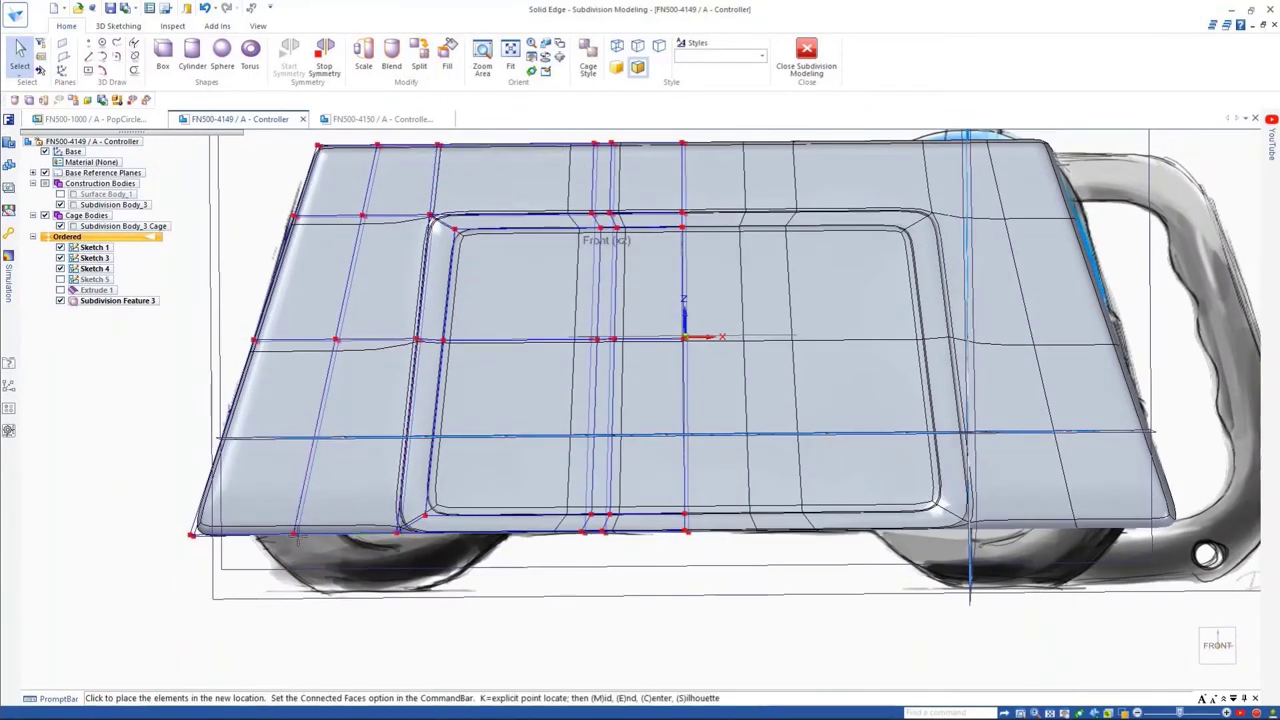
{"action": "type", "text": "30"}
{"action": "key", "text": "Return"}
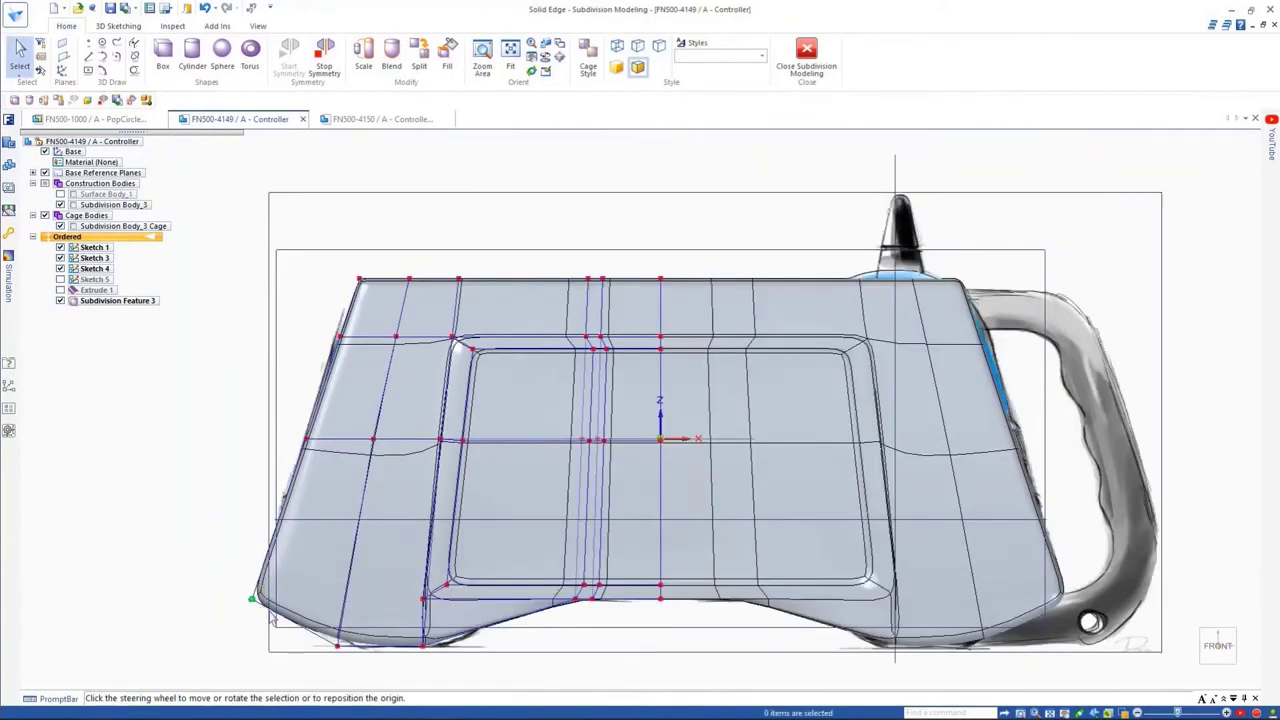
Step: Move the cage's outer lower-left corner edge inward and up to follow the sketched outline
{"action": "left_click", "coordinate": [265, 562]}
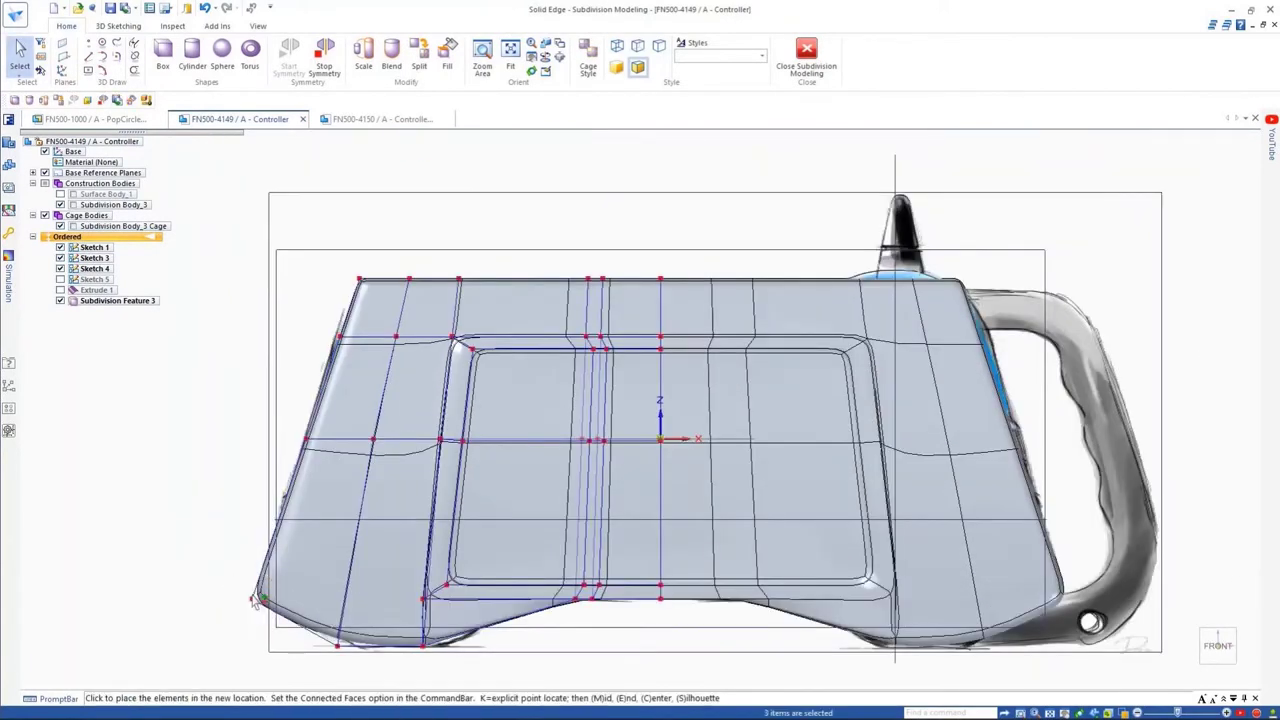
{"action": "left_click_drag", "start_coordinate": [262, 588], "coordinate": [275, 550]}
{"action": "left_click", "coordinate": [275, 548]}
{"action": "key", "text": "Escape"}
Step: Blend the cage's outer upper and lower corner edges with a fully smooth value of 3
{"action": "right_click", "coordinate": [430, 212]}
{"action": "left_click", "coordinate": [464, 277]}
{"action": "left_click_drag", "start_coordinate": [258, 530], "coordinate": [293, 567]}
{"action": "left_click_drag", "start_coordinate": [318, 630], "coordinate": [351, 655]}
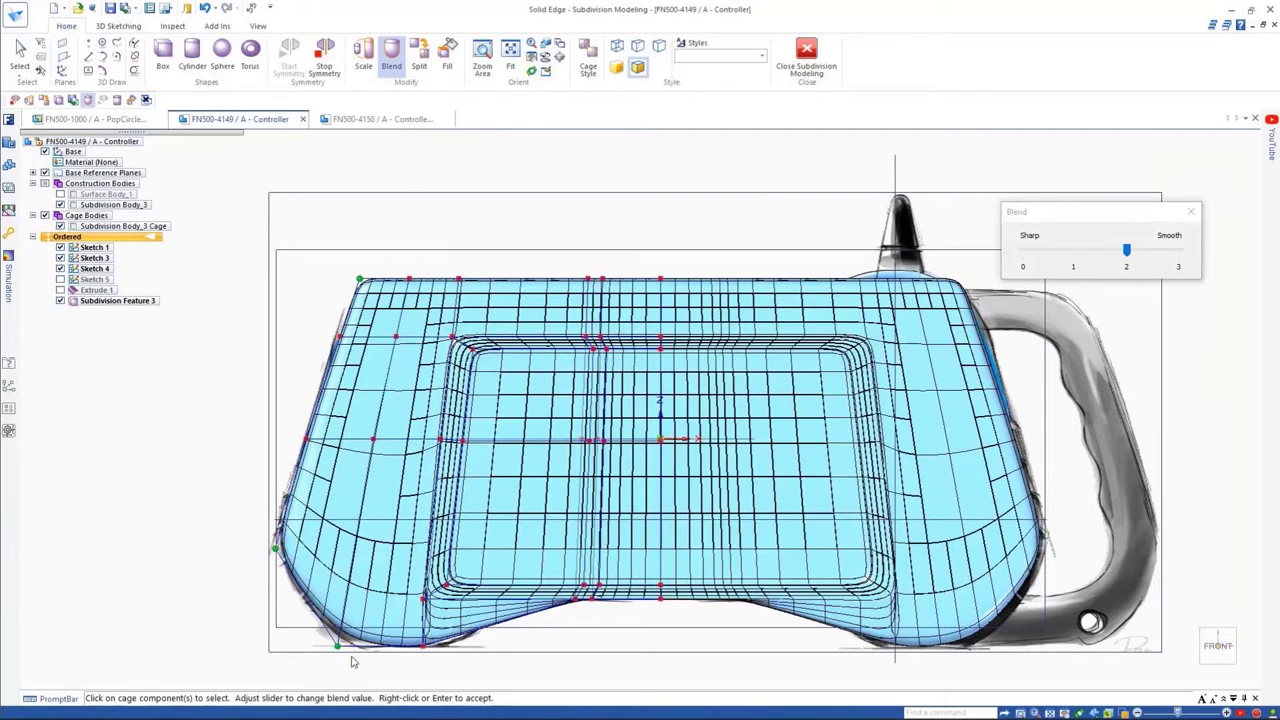
{"action": "left_click", "coordinate": [1180, 251]}
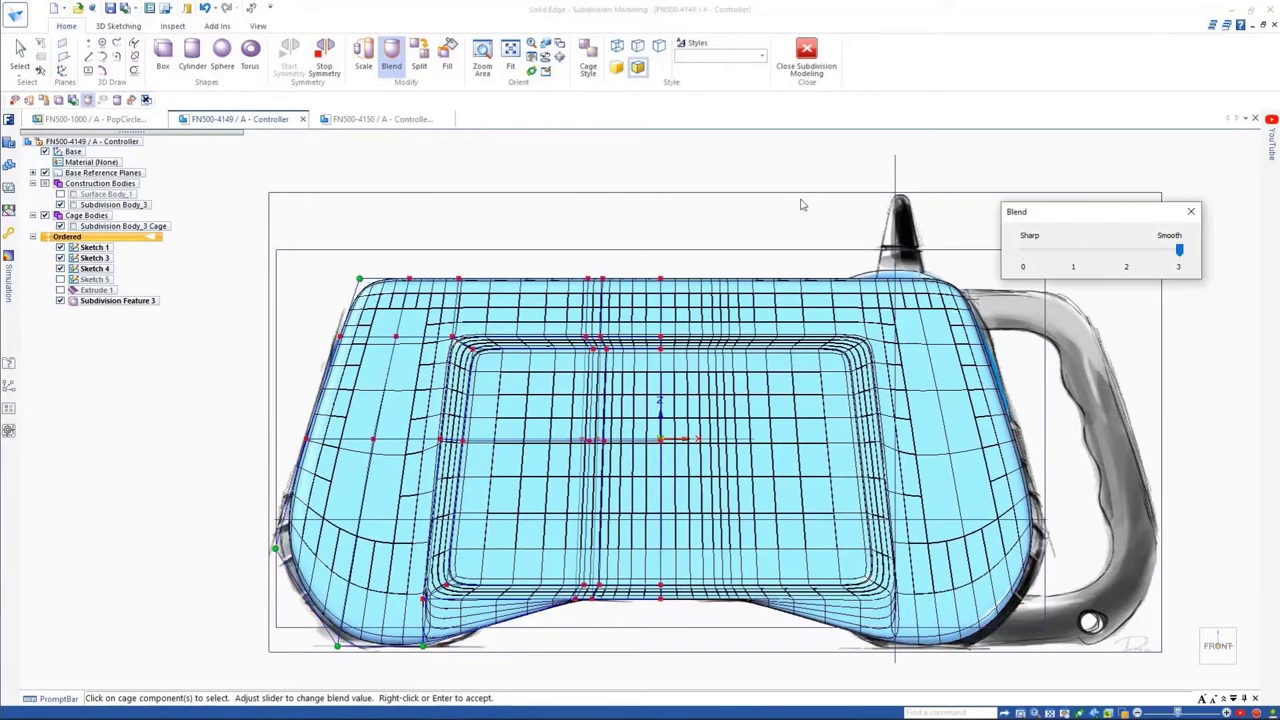
Step: Move the body's top middle cage face straight down to form the shallow notch above the display
{"action": "scroll", "coordinate": [643, 277], "scroll_direction": "up", "scroll_amount": 5}
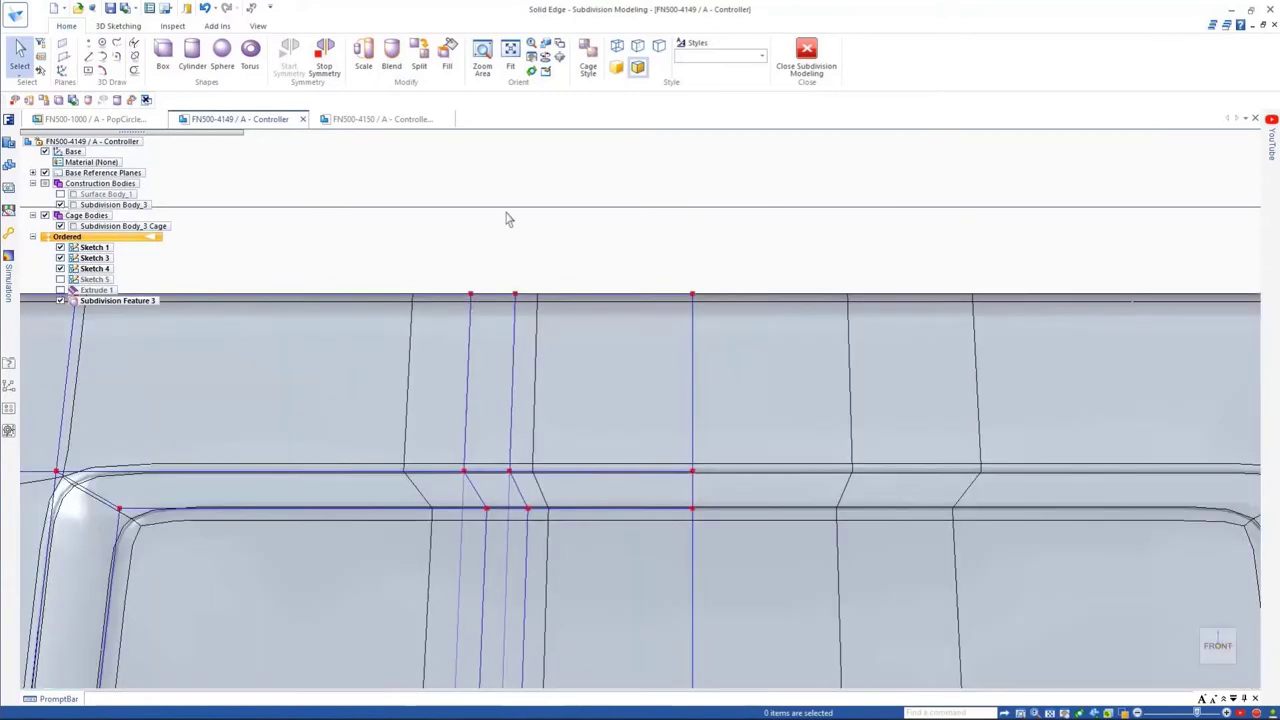
{"action": "middle_click_drag", "start_coordinate": [508, 219], "coordinate": [540, 248]}
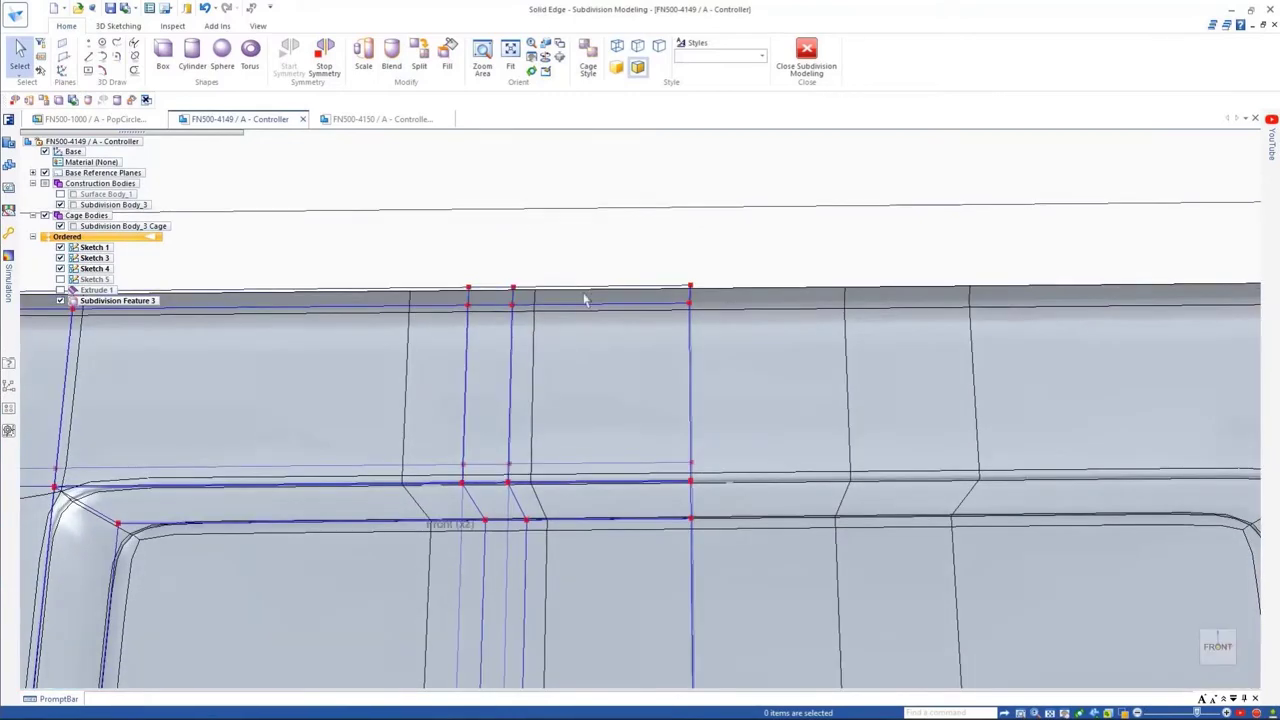
{"action": "left_click", "coordinate": [585, 288]}
{"action": "middle_click_drag", "start_coordinate": [586, 291], "coordinate": [588, 275]}
{"action": "left_click", "coordinate": [587, 272]}
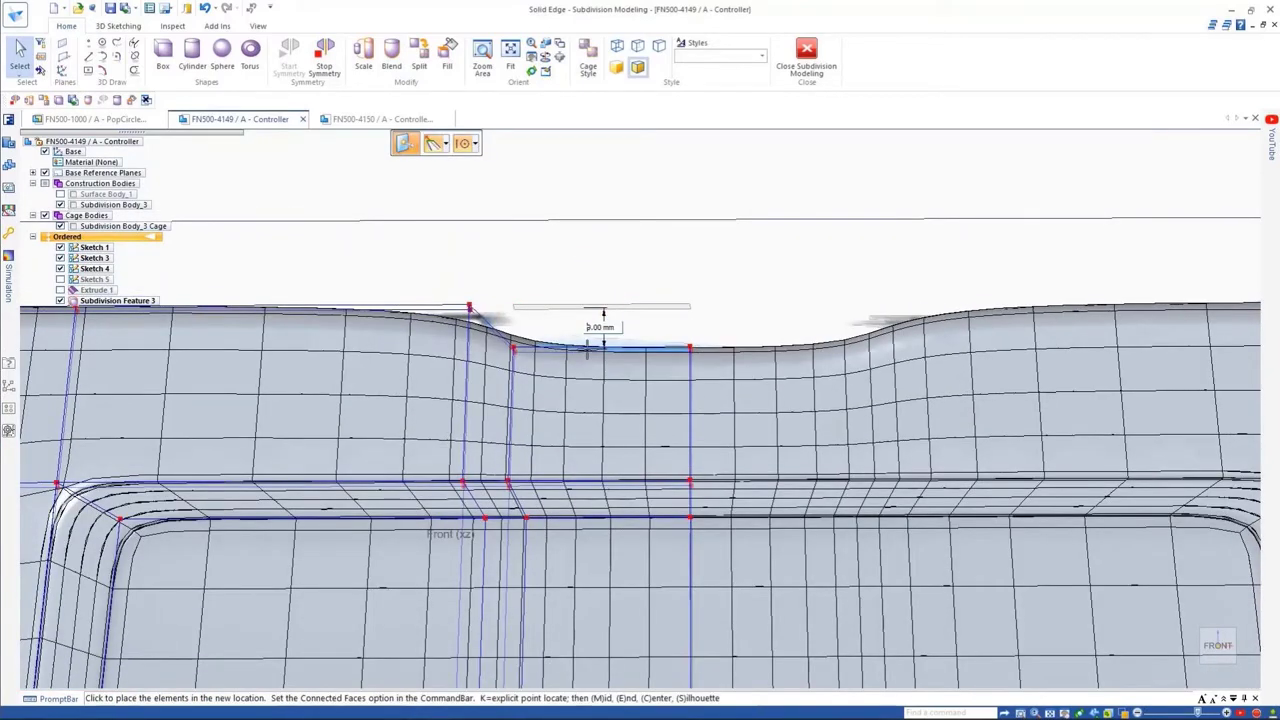
{"action": "left_click", "coordinate": [588, 346]}
Step: Sharpen the sloped transition of the top notch to a blend value of 1
{"action": "left_click_drag", "start_coordinate": [1127, 250], "coordinate": [1074, 251]}
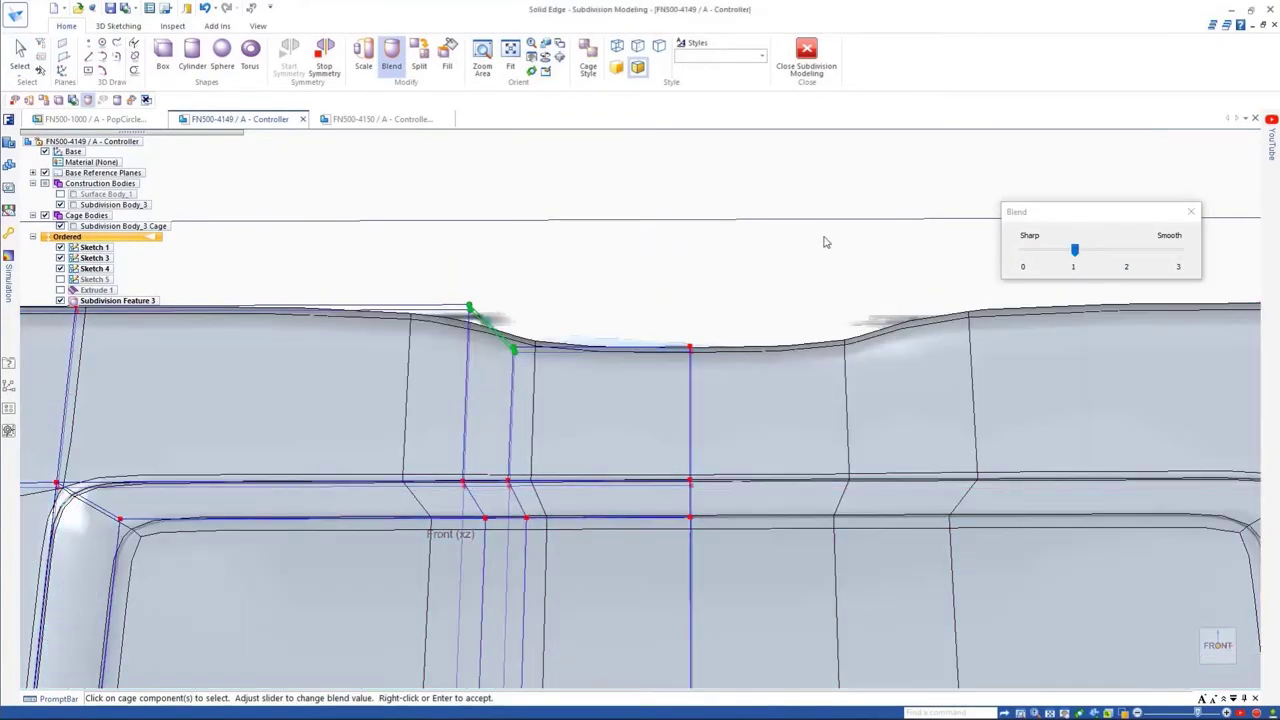
{"action": "right_click", "coordinate": [826, 242]}
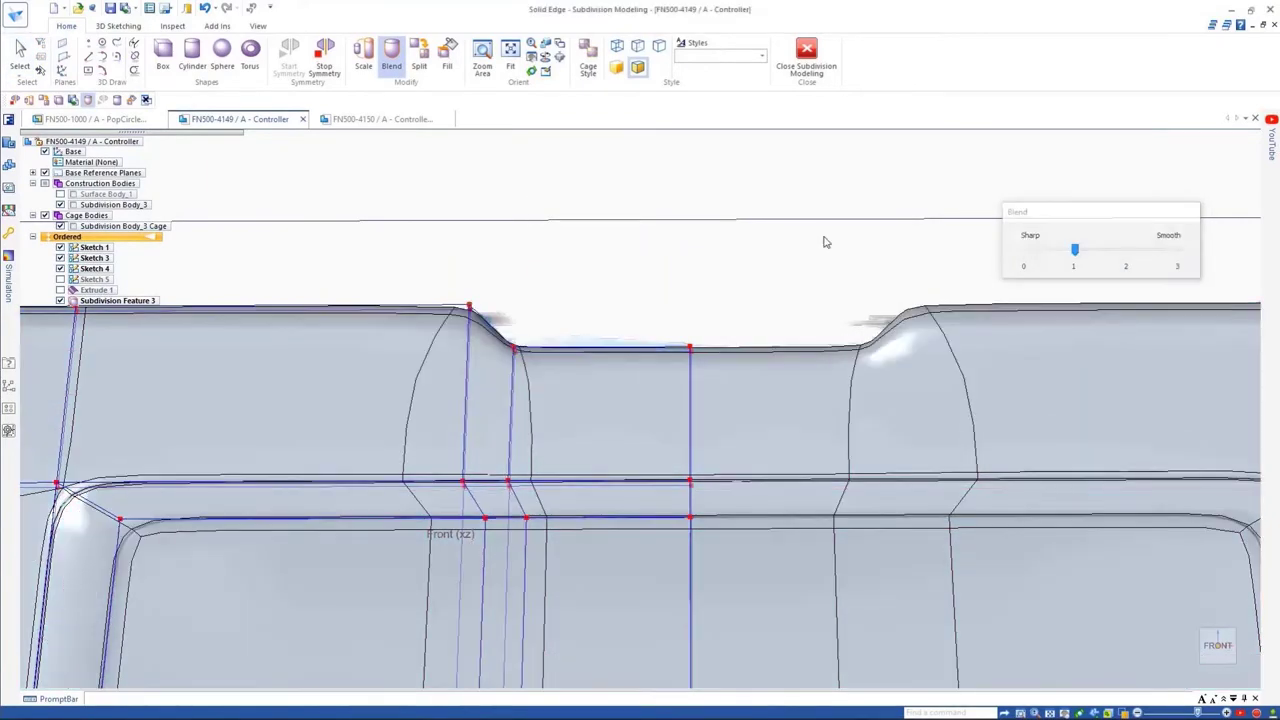
{"action": "key", "text": "Escape"}
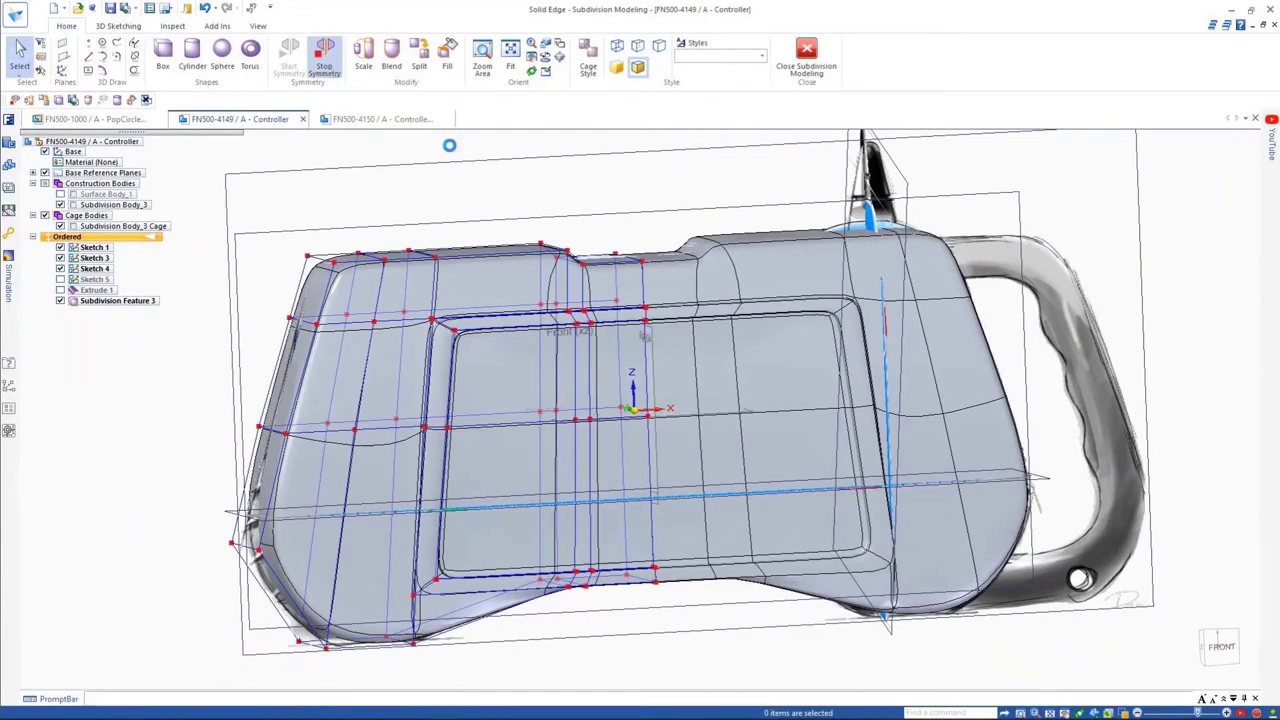
Step: Stop symmetric modeling and review the blend values across the whole cage
{"action": "right_click", "coordinate": [451, 147]}
{"action": "left_click", "coordinate": [506, 230]}
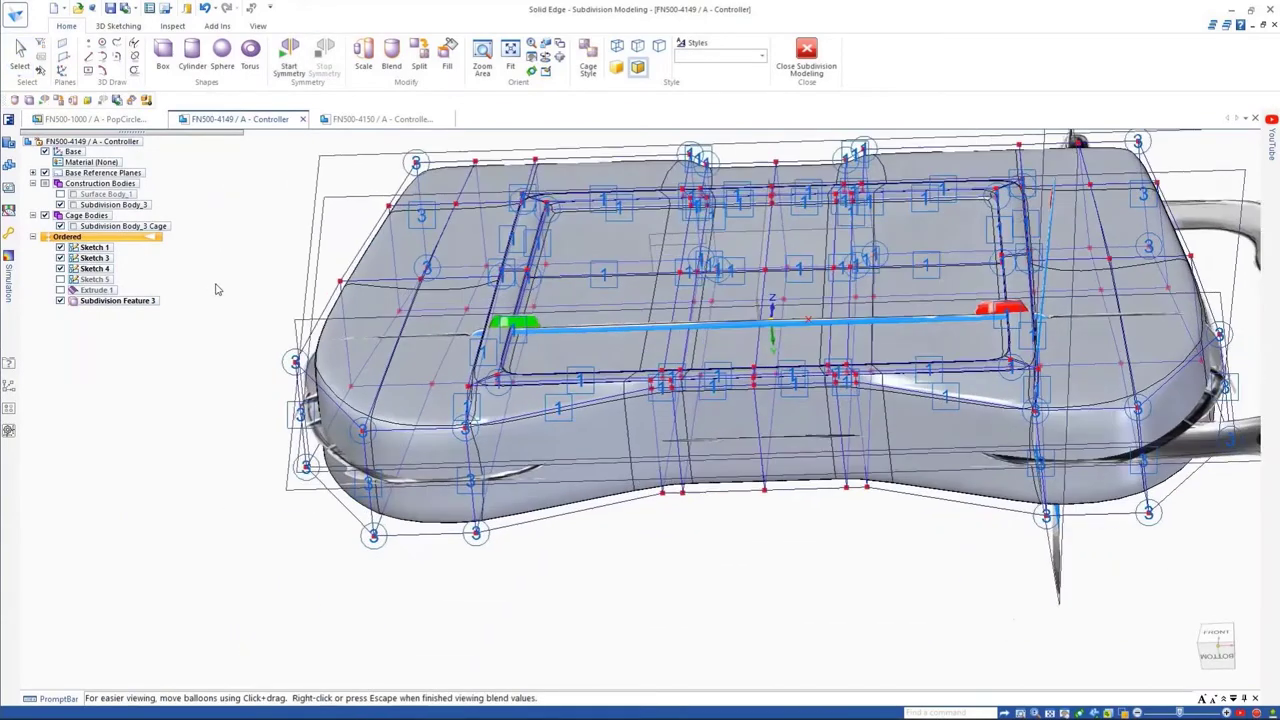
{"action": "scroll", "coordinate": [360, 535], "scroll_direction": "up", "scroll_amount": 3}
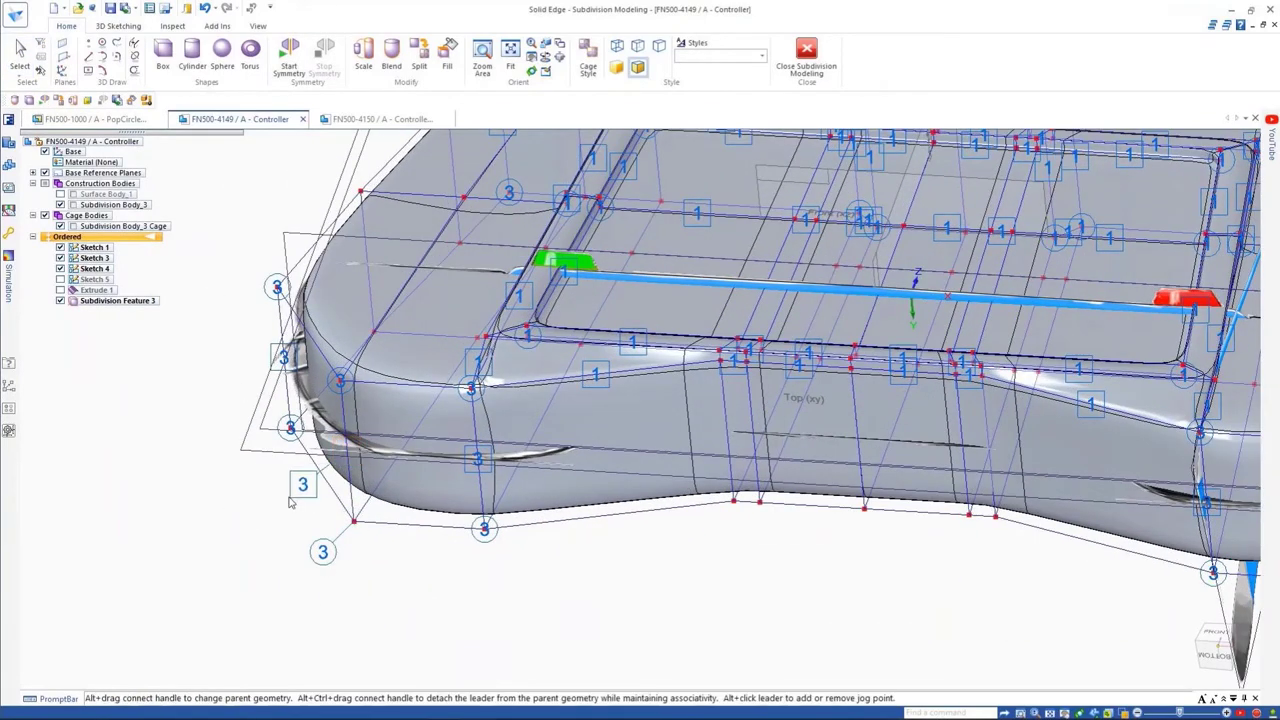
{"action": "key", "text": "Escape"}
{"action": "key", "text": "ctrl+f"}
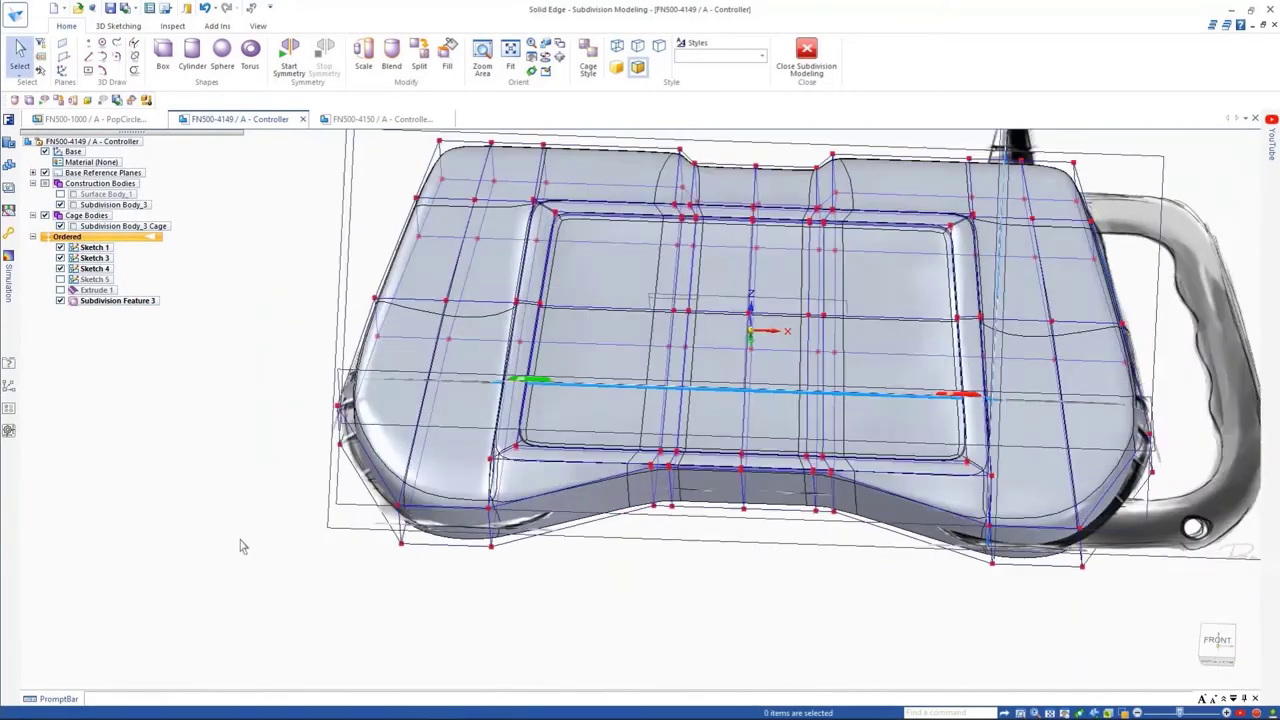
Step: Hide the housing's cage and create a 75 × 35 × 25 mm box at the origin with 3 X segments and single Y and Z segments
{"action": "left_click", "coordinate": [60, 227]}
{"action": "type", "text": "75"}
{"action": "key", "text": "Tab"}
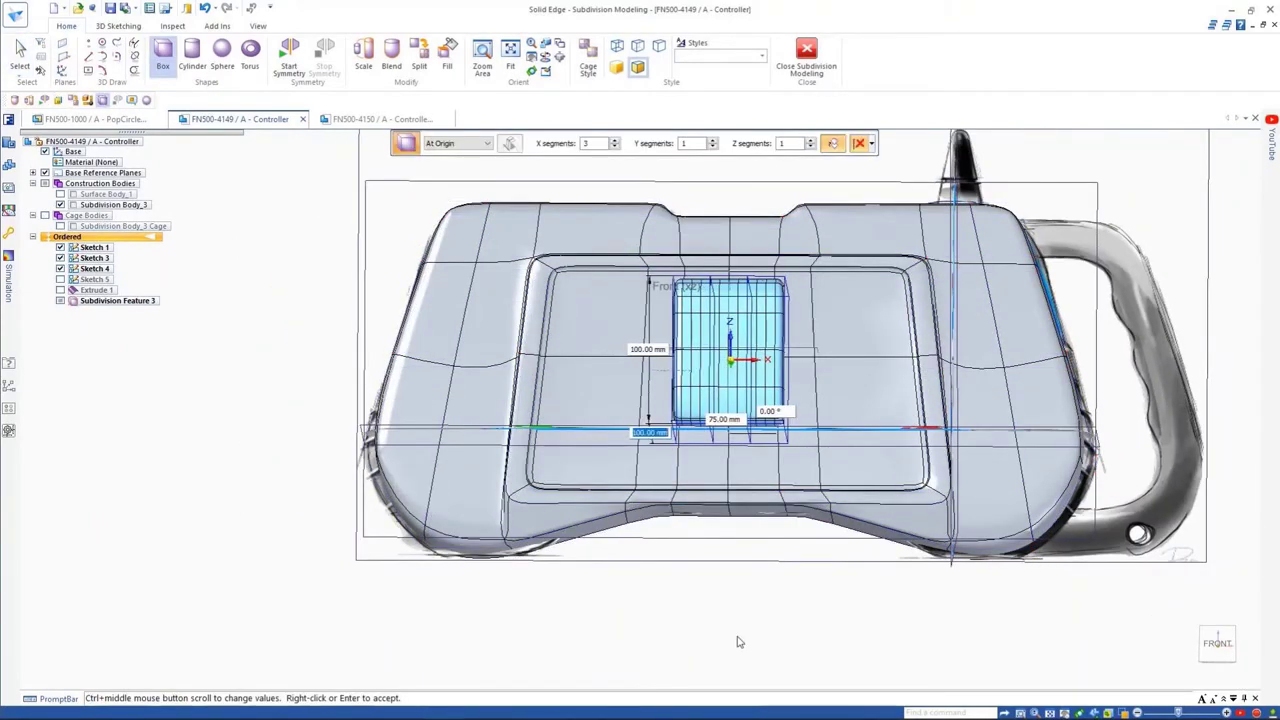
{"action": "type", "text": "35"}
{"action": "key", "text": "Tab"}
{"action": "type", "text": "25"}
{"action": "key", "text": "Tab"}
{"action": "right_click", "coordinate": [737, 636]}
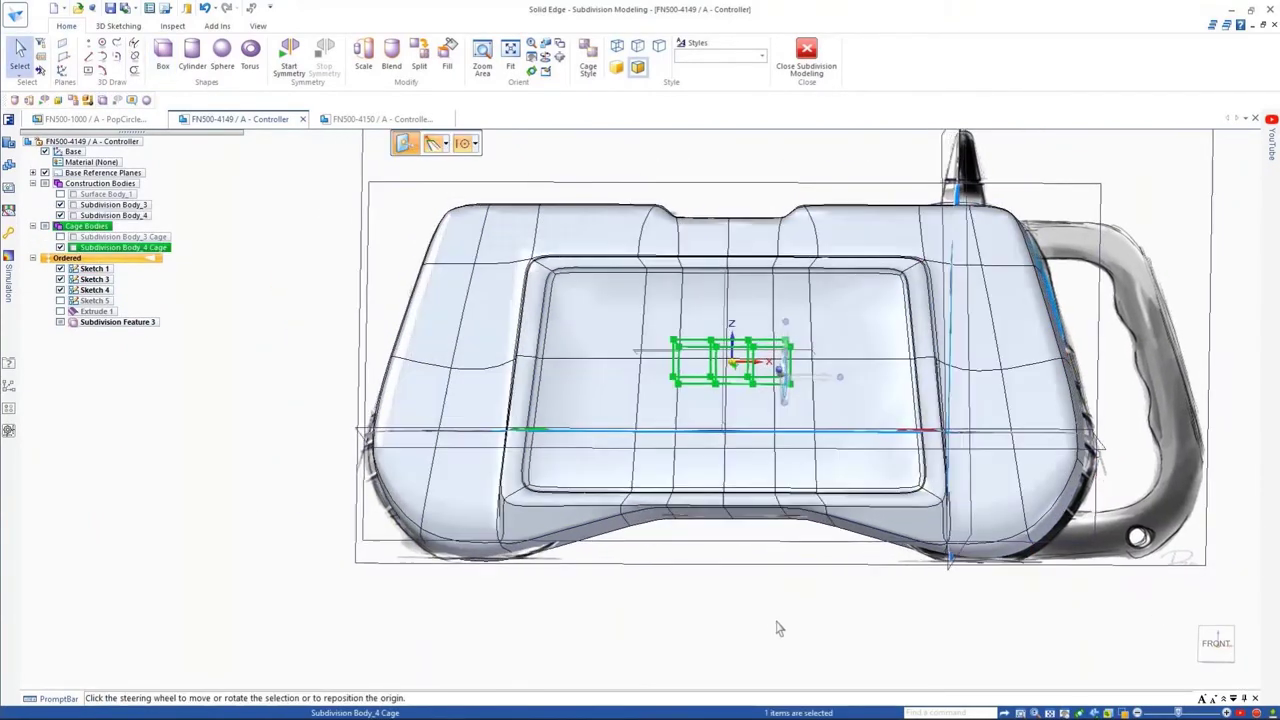
Step: Move the new box cage up and right onto the start of the sketched handle's upper arm
{"action": "middle_click_drag", "start_coordinate": [777, 628], "coordinate": [748, 602]}
{"action": "left_click", "coordinate": [771, 383]}
{"action": "key", "text": "ctrl+f"}
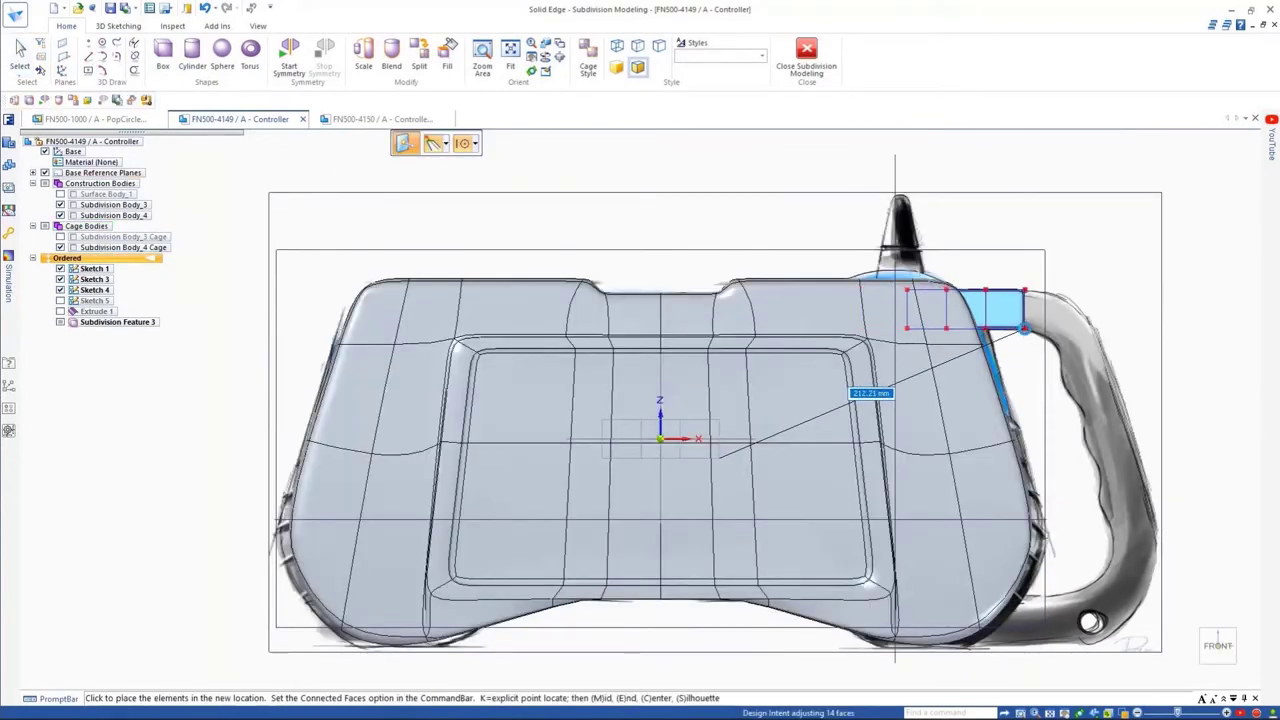
{"action": "left_click", "coordinate": [1035, 350]}
Step: Extend the box's right end face around a pivot below it to form the handle's upper bend
{"action": "scroll", "coordinate": [1097, 337], "scroll_direction": "up", "scroll_amount": 2}
{"action": "left_click", "coordinate": [1097, 337]}
{"action": "middle_click_drag", "start_coordinate": [1097, 337], "coordinate": [1050, 335]}
{"action": "left_click", "coordinate": [804, 240]}
{"action": "left_click", "coordinate": [445, 144]}
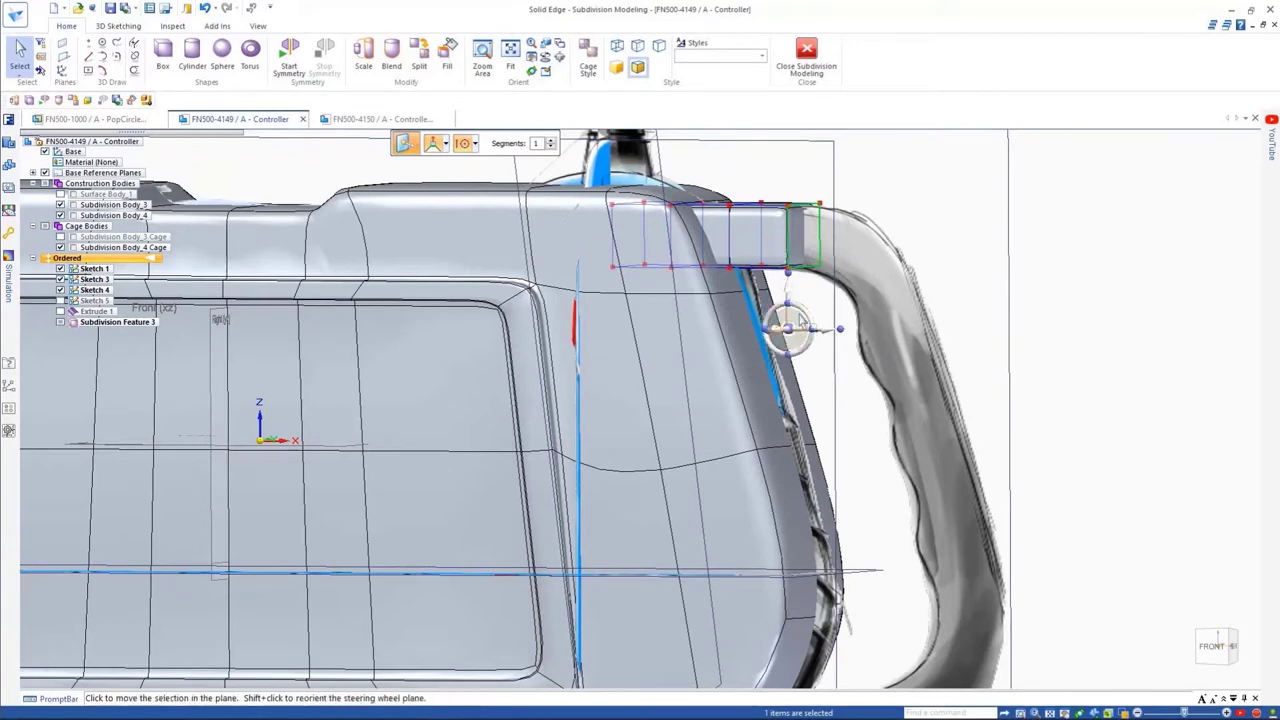
{"action": "left_click", "coordinate": [800, 321]}
{"action": "key", "text": "Return"}
Step: Extend the handle's end face 118 mm along the sketched grip in 7 segments
{"action": "middle_click_drag", "start_coordinate": [959, 323], "coordinate": [925, 231], "text": "shift"}
{"action": "scroll", "coordinate": [925, 231], "scroll_direction": "down", "scroll_amount": 1}
{"action": "left_click", "coordinate": [783, 280]}
{"action": "double_click", "coordinate": [536, 144]}
{"action": "type", "text": "7"}
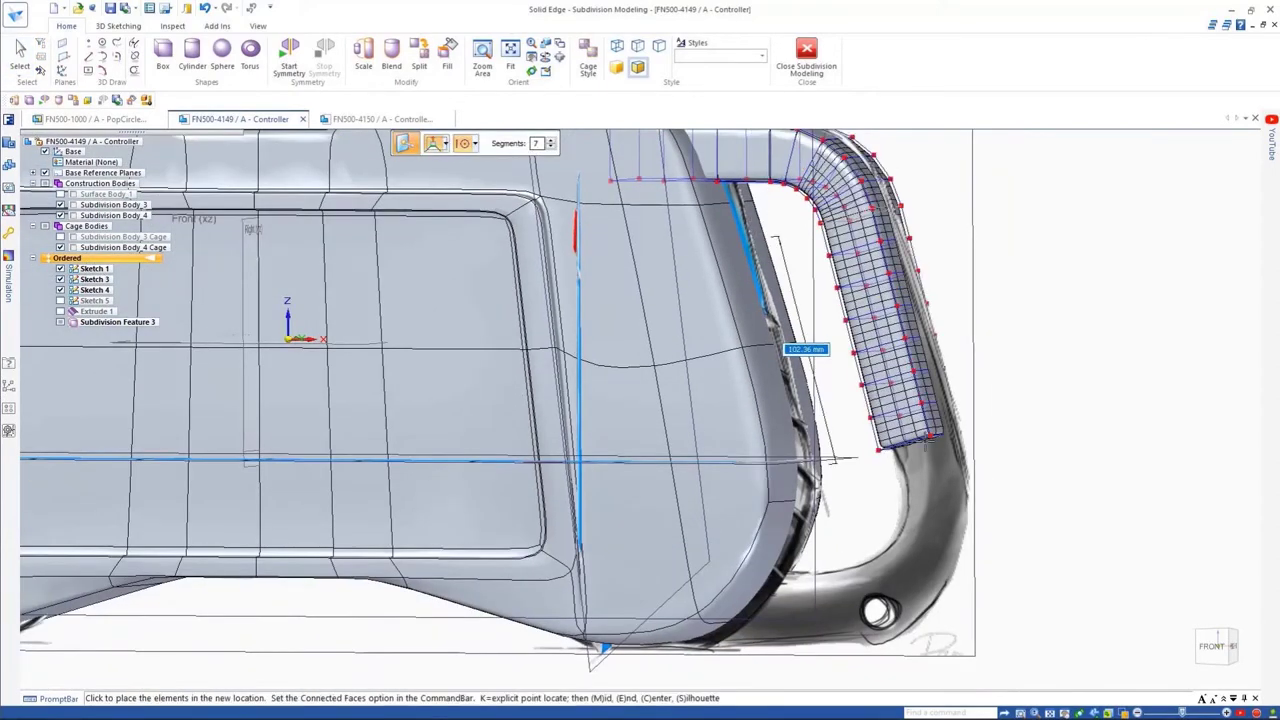
{"action": "type", "text": "118"}
{"action": "key", "text": "Return"}
Step: Rotate the handle's end face by -105 degrees about an inner pivot to form the lower bend
{"action": "left_click", "coordinate": [925, 443]}
{"action": "left_click", "coordinate": [845, 492]}
{"action": "type", "text": "-105"}
{"action": "key", "text": "Return"}
Step: Extend the handle's lower end face horizontally into the housing in 7 segments
{"action": "left_click", "coordinate": [900, 580]}
{"action": "left_click", "coordinate": [903, 580]}
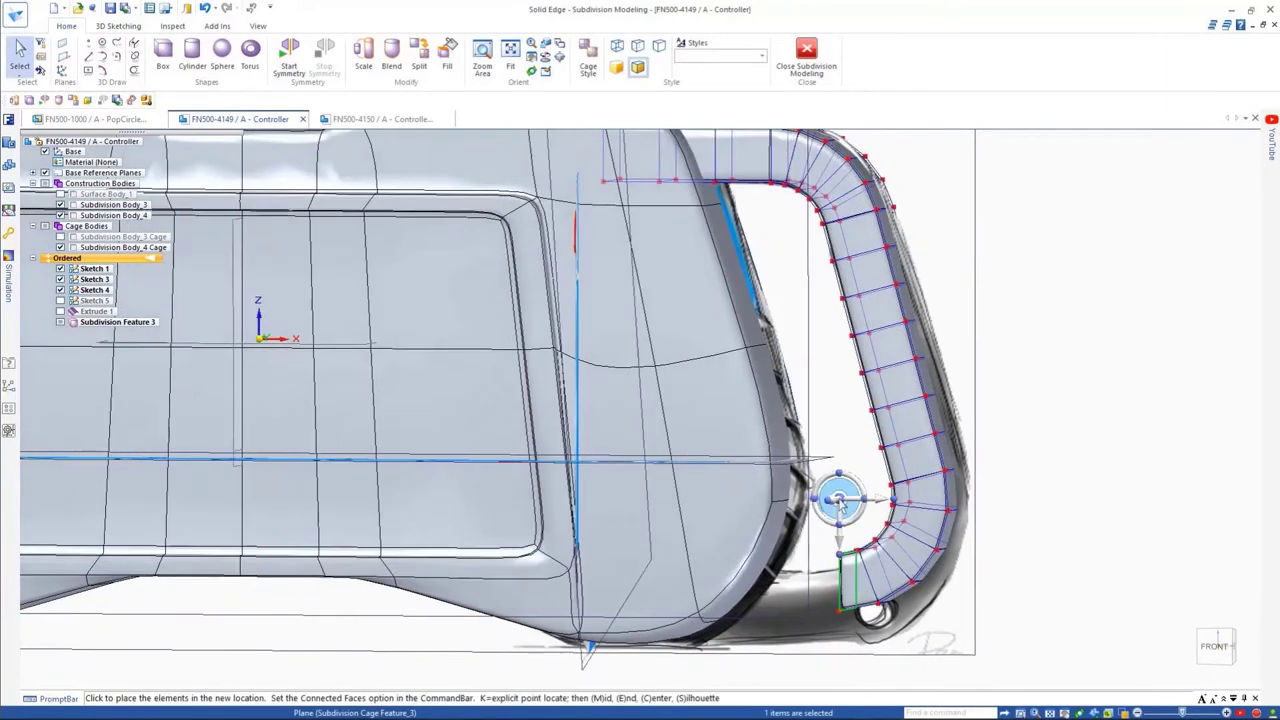
{"action": "left_click", "coordinate": [674, 501]}
Step: Lift three alternating faces on the grip's inner side outward by about 2 mm with a single segment to create finger ridges
{"action": "middle_click_drag", "start_coordinate": [1095, 427], "coordinate": [1140, 440]}
{"action": "left_click", "coordinate": [856, 422]}
{"action": "left_click", "coordinate": [839, 348], "text": "ctrl"}
{"action": "left_click", "coordinate": [823, 282], "text": "ctrl"}
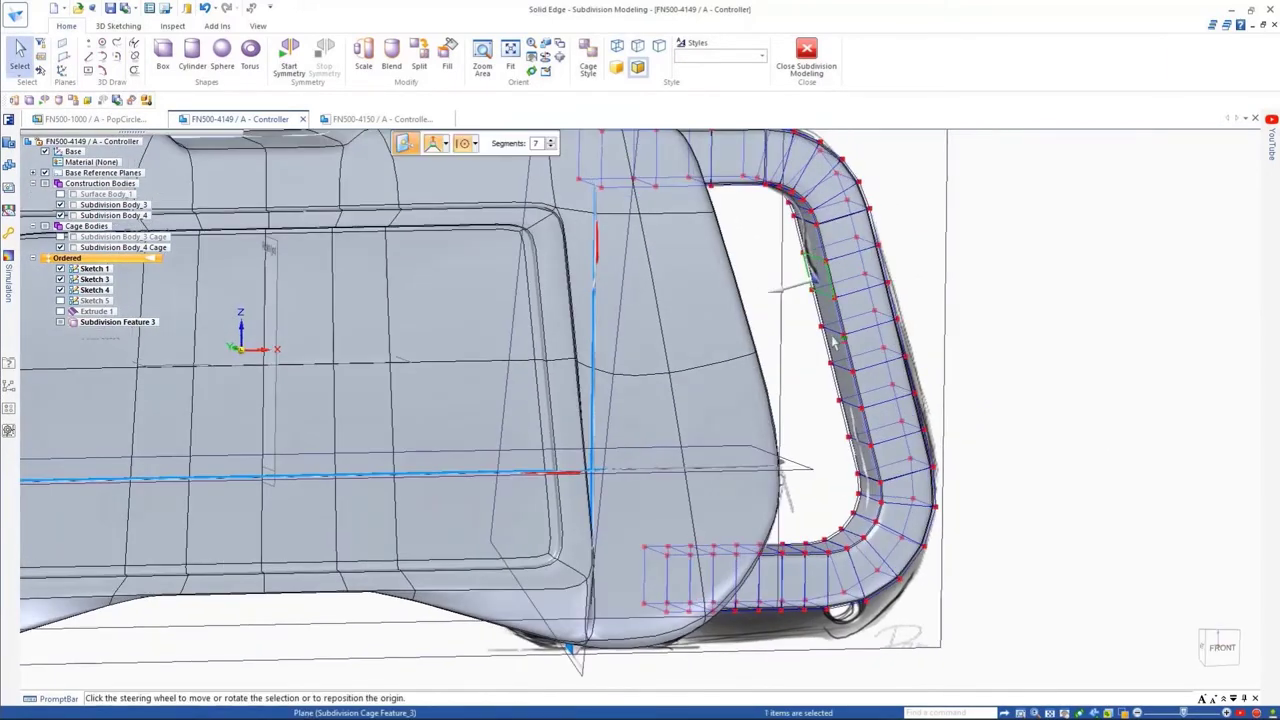
{"action": "double_click", "coordinate": [536, 144]}
{"action": "type", "text": "1"}
{"action": "left_click", "coordinate": [797, 285]}
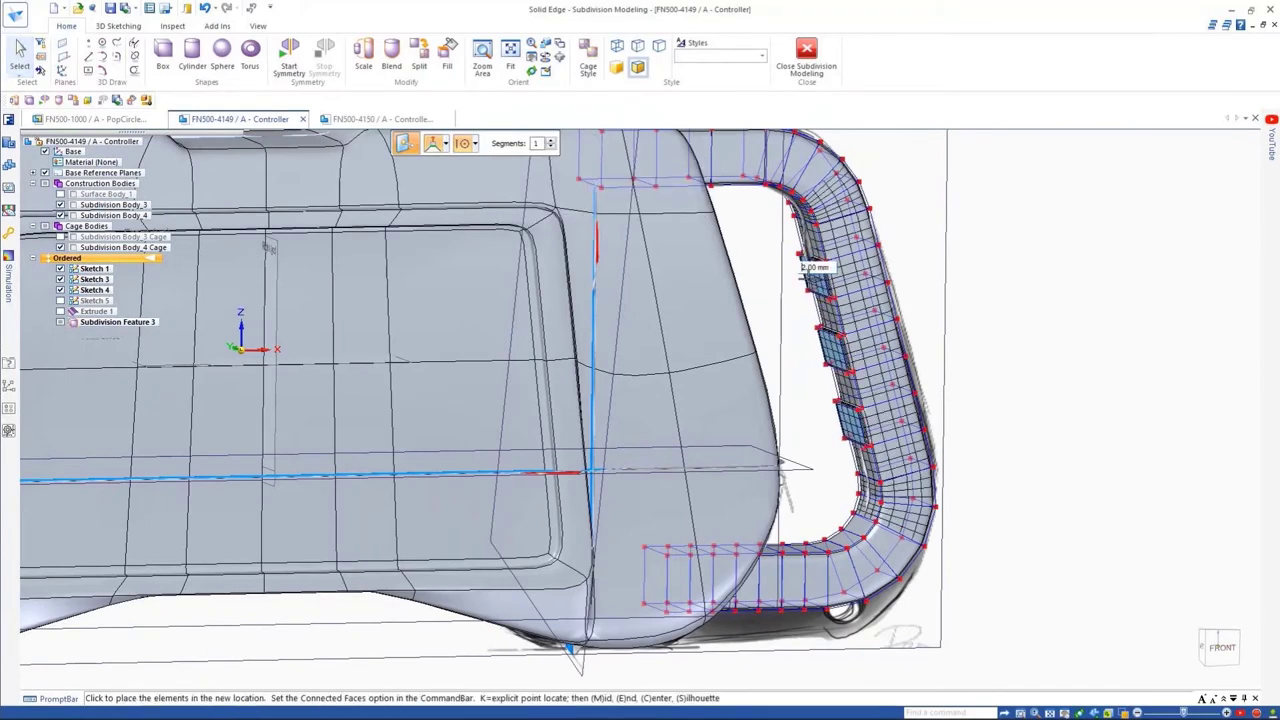
{"action": "left_click", "coordinate": [806, 276]}
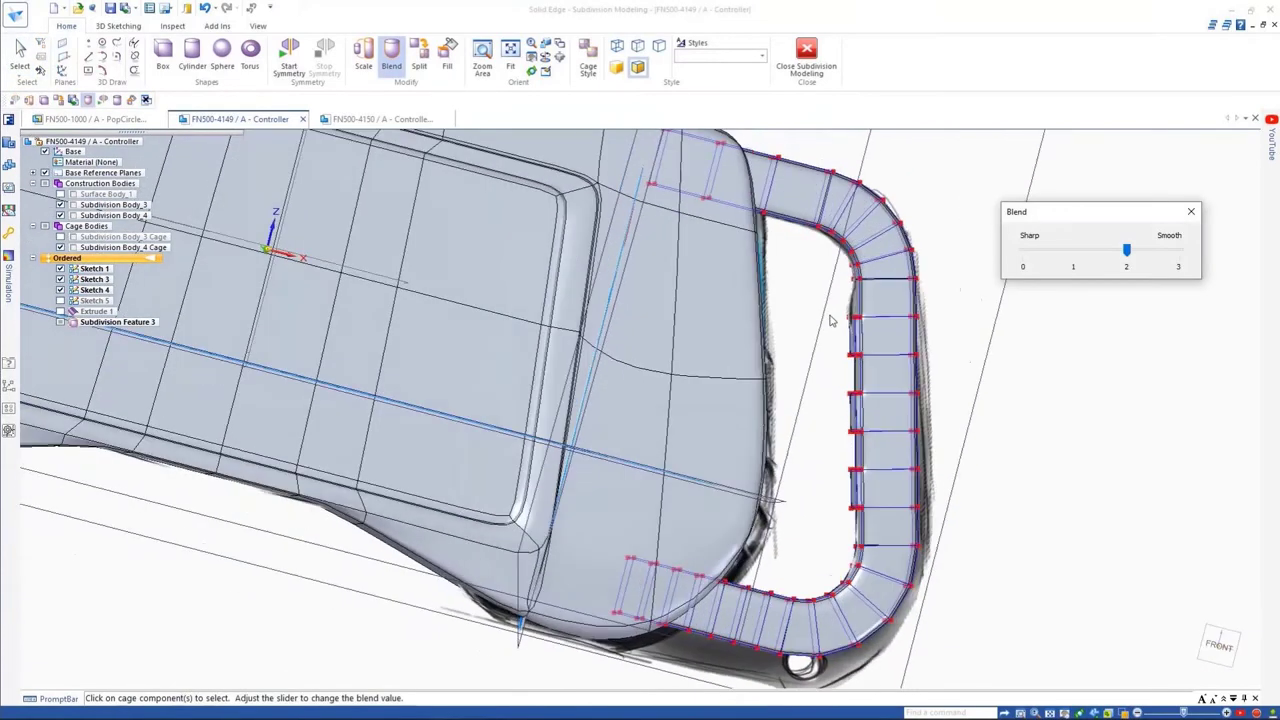
Step: Smooth the handle's finger ridges with a blend value of 3
{"action": "left_click_drag", "start_coordinate": [1128, 252], "coordinate": [1210, 260]}
{"action": "right_click", "coordinate": [1094, 371]}
{"action": "key", "text": "Escape"}
{"action": "key", "text": "ctrl+f"}
Step: Close subdivision modeling and toggle the housing body Subdivision Body_3 to a design body
{"action": "middle_click_drag", "start_coordinate": [1094, 371], "coordinate": [1178, 350]}
{"action": "left_click", "coordinate": [820, 63]}
{"action": "right_click", "coordinate": [113, 204]}
{"action": "left_click", "coordinate": [232, 242]}
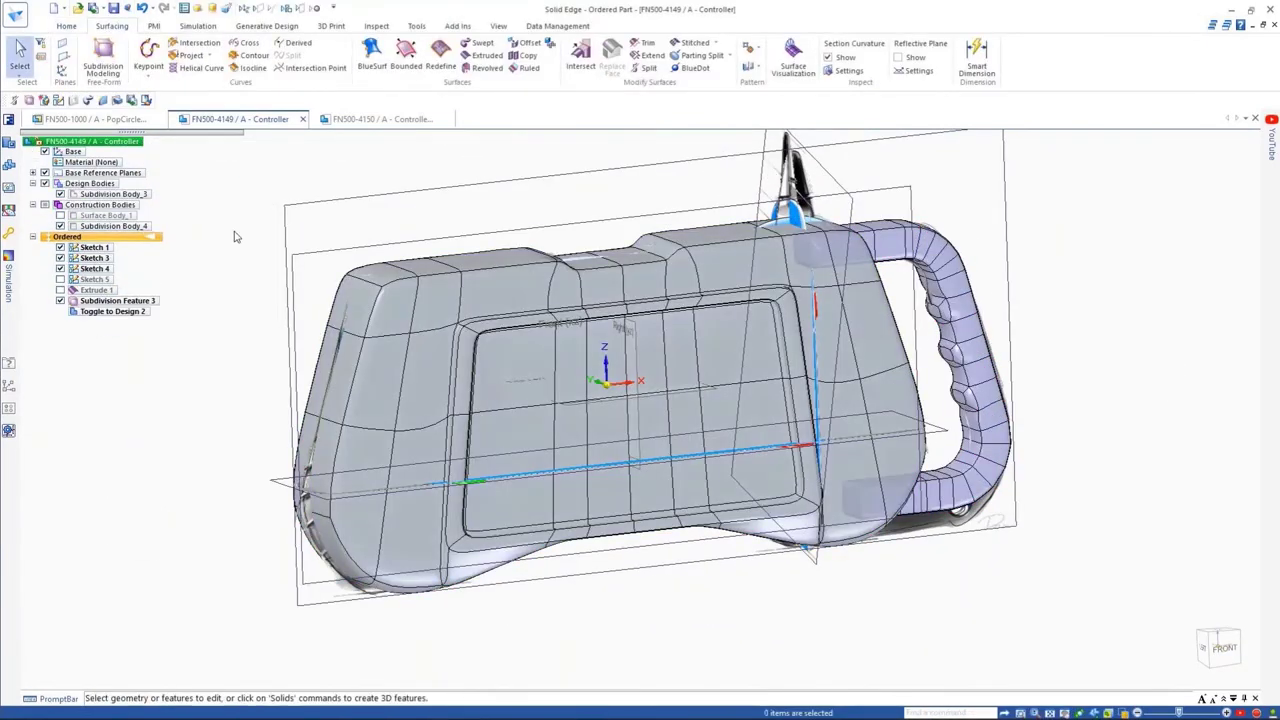
Step: Show the Extrude 1 surface, split the housing body's faces with it, and hide the surface again
{"action": "left_click", "coordinate": [59, 290]}
{"action": "middle_click_drag", "start_coordinate": [130, 370], "coordinate": [246, 326], "text": "shift"}
{"action": "scroll", "coordinate": [246, 326], "scroll_direction": "up", "scroll_amount": 2}
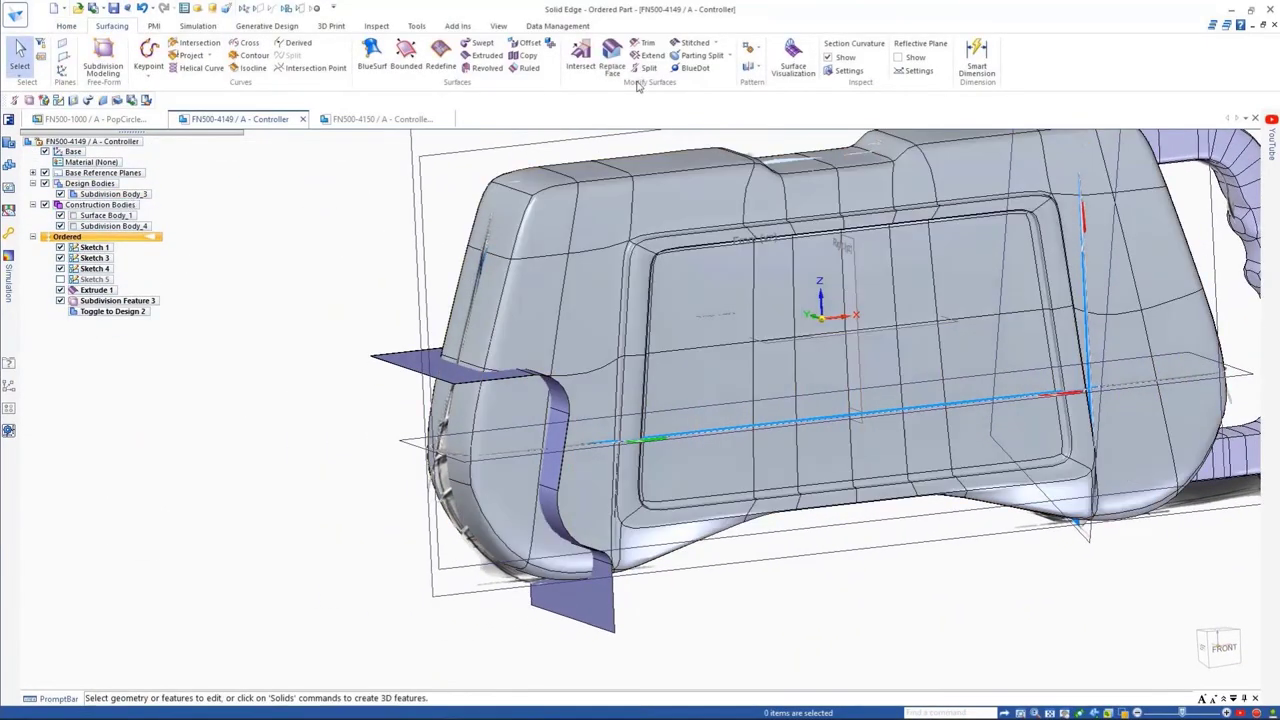
{"action": "left_click", "coordinate": [645, 69]}
{"action": "left_click", "coordinate": [580, 143]}
{"action": "left_click", "coordinate": [563, 175]}
{"action": "left_click", "coordinate": [572, 220]}
{"action": "right_click", "coordinate": [572, 220]}
{"action": "left_click", "coordinate": [557, 430]}
{"action": "right_click", "coordinate": [350, 318]}
{"action": "key", "text": "Escape"}
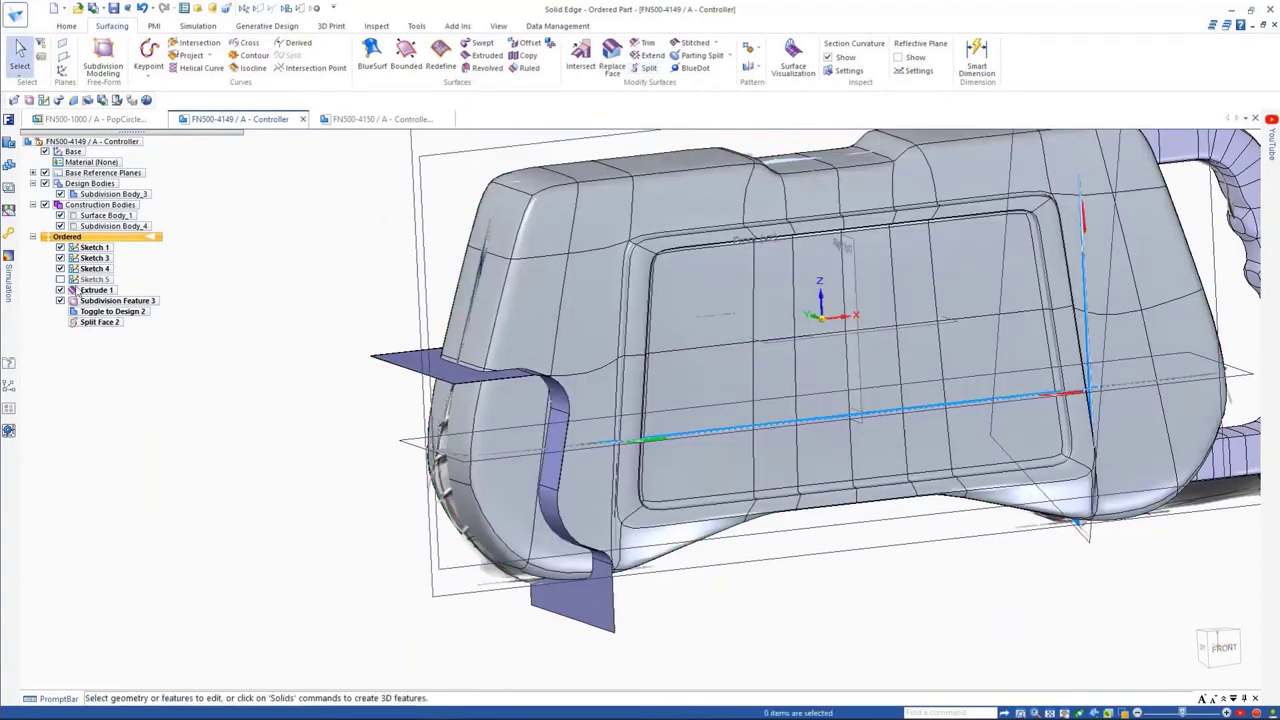
{"action": "left_click", "coordinate": [60, 290]}
Step: Thicken the split faces around the housing's lower-left corner outward by 3 mm
{"action": "left_click", "coordinate": [66, 26]}
{"action": "left_click", "coordinate": [501, 44]}
{"action": "left_click", "coordinate": [525, 118]}
{"action": "left_click", "coordinate": [577, 145]}
{"action": "left_click", "coordinate": [565, 156]}
{"action": "scroll", "coordinate": [540, 560], "scroll_direction": "up", "scroll_amount": 3}
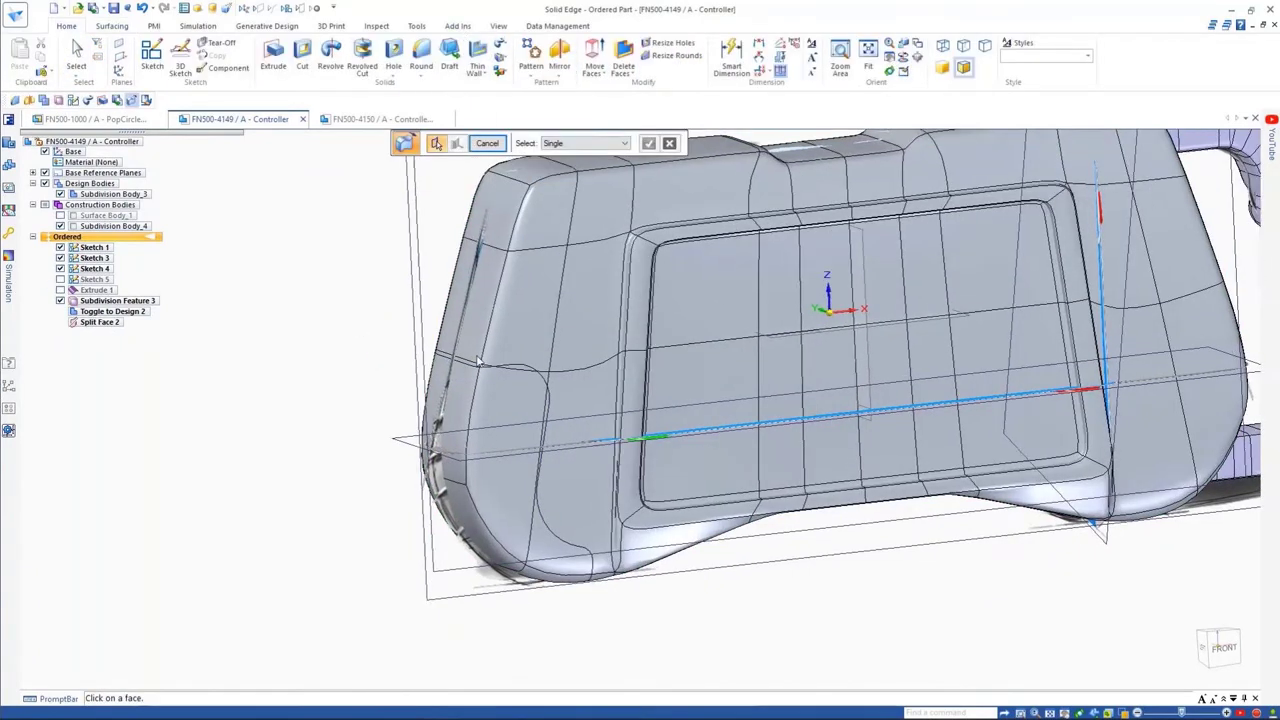
{"action": "left_click", "coordinate": [453, 328]}
{"action": "middle_click_drag", "start_coordinate": [544, 578], "coordinate": [678, 371]}
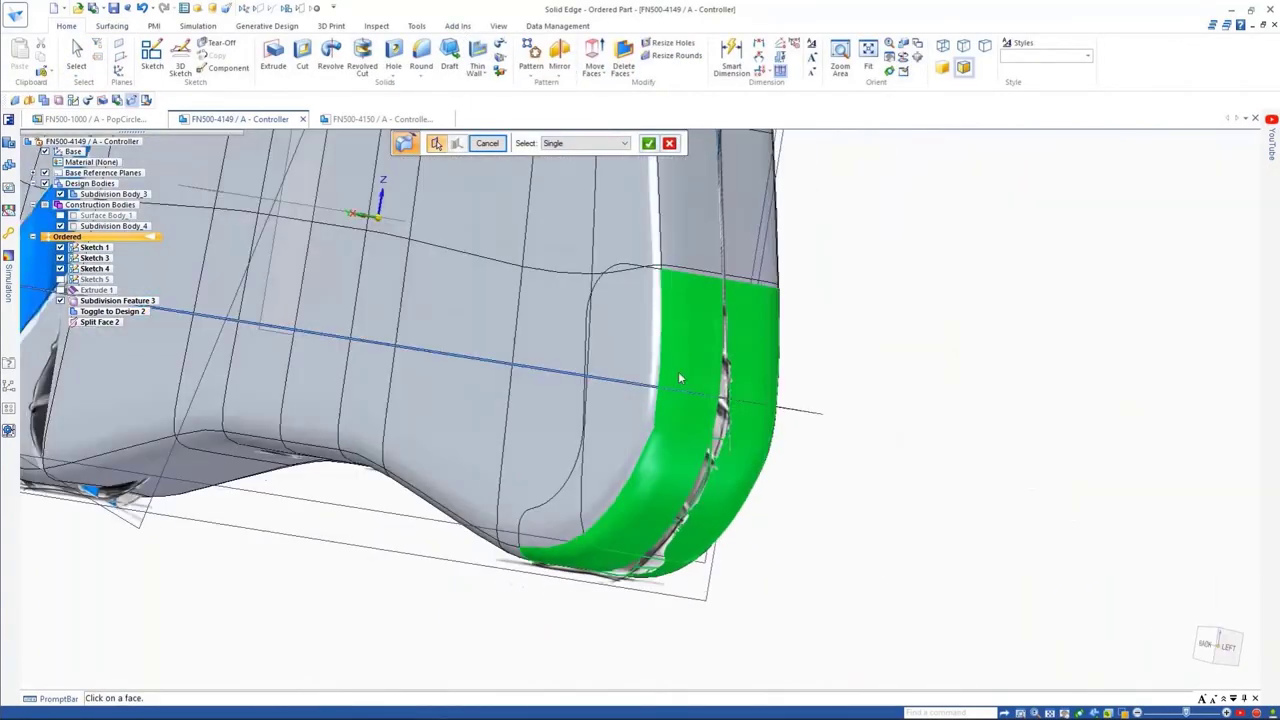
{"action": "left_click", "coordinate": [645, 380]}
{"action": "mouse_move", "coordinate": [583, 503]}
{"action": "middle_mouse_down"}
{"action": "mouse_move", "coordinate": [377, 449]}
{"action": "mouse_move", "coordinate": [451, 286]}
{"action": "middle_mouse_up"}
{"action": "right_click", "coordinate": [377, 449]}
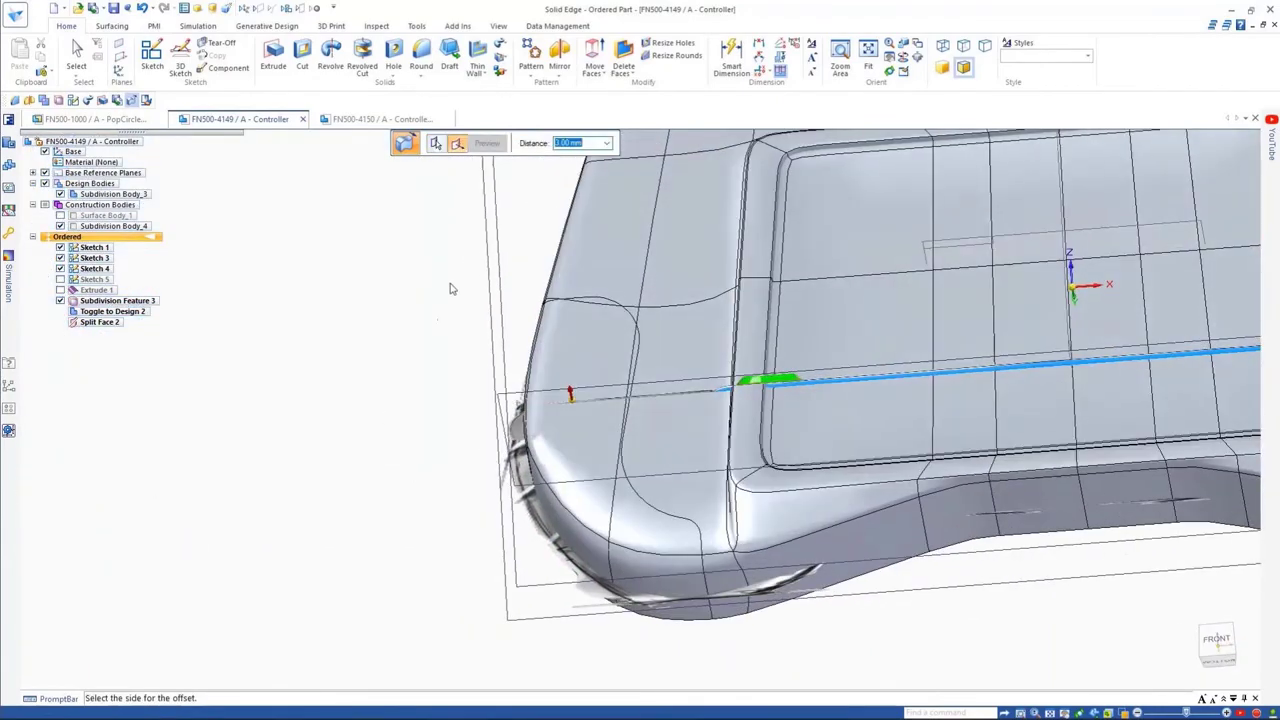
{"action": "left_click", "coordinate": [449, 285]}
{"action": "right_click", "coordinate": [415, 275]}
{"action": "key", "text": "Escape"}
Step: Paint the thickened corner bumper feature with the Black (dull) style
{"action": "left_click", "coordinate": [498, 26]}
{"action": "left_click", "coordinate": [476, 68]}
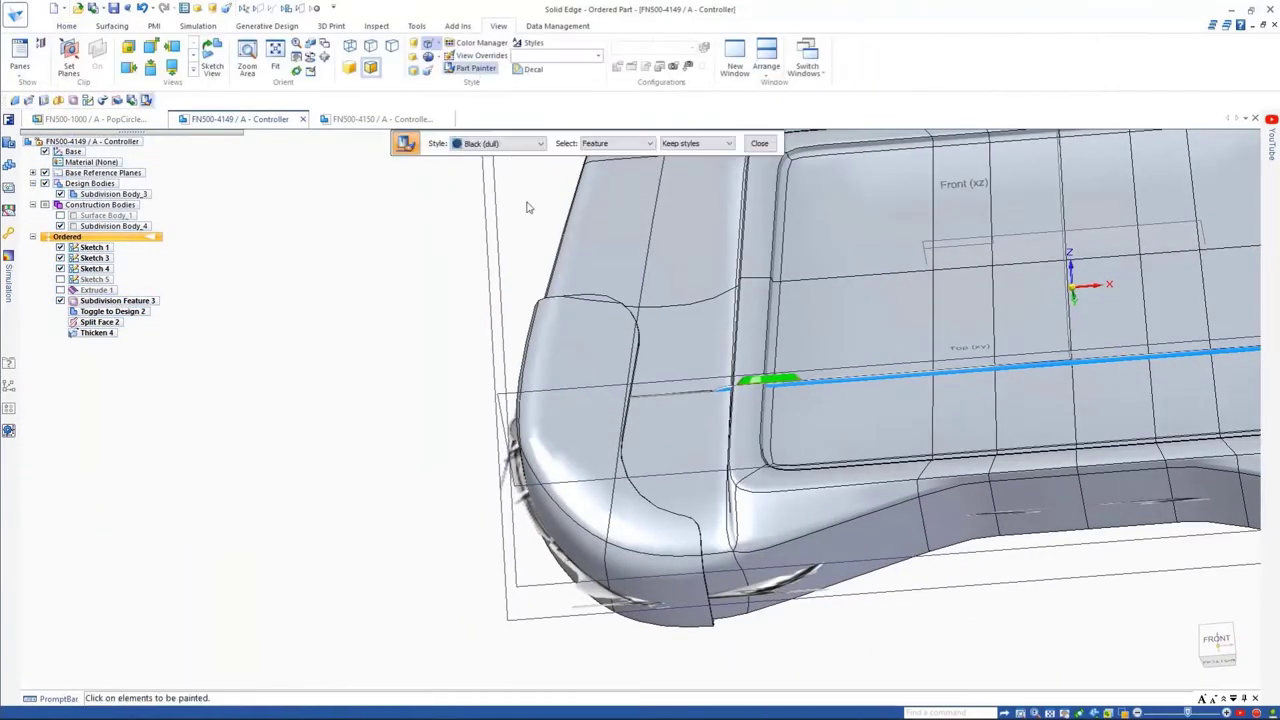
{"action": "left_click", "coordinate": [582, 336]}
{"action": "key", "text": "Escape"}
{"action": "scroll", "coordinate": [384, 308], "scroll_direction": "down", "scroll_amount": 4}
{"action": "middle_click_drag", "start_coordinate": [384, 308], "coordinate": [303, 300]}
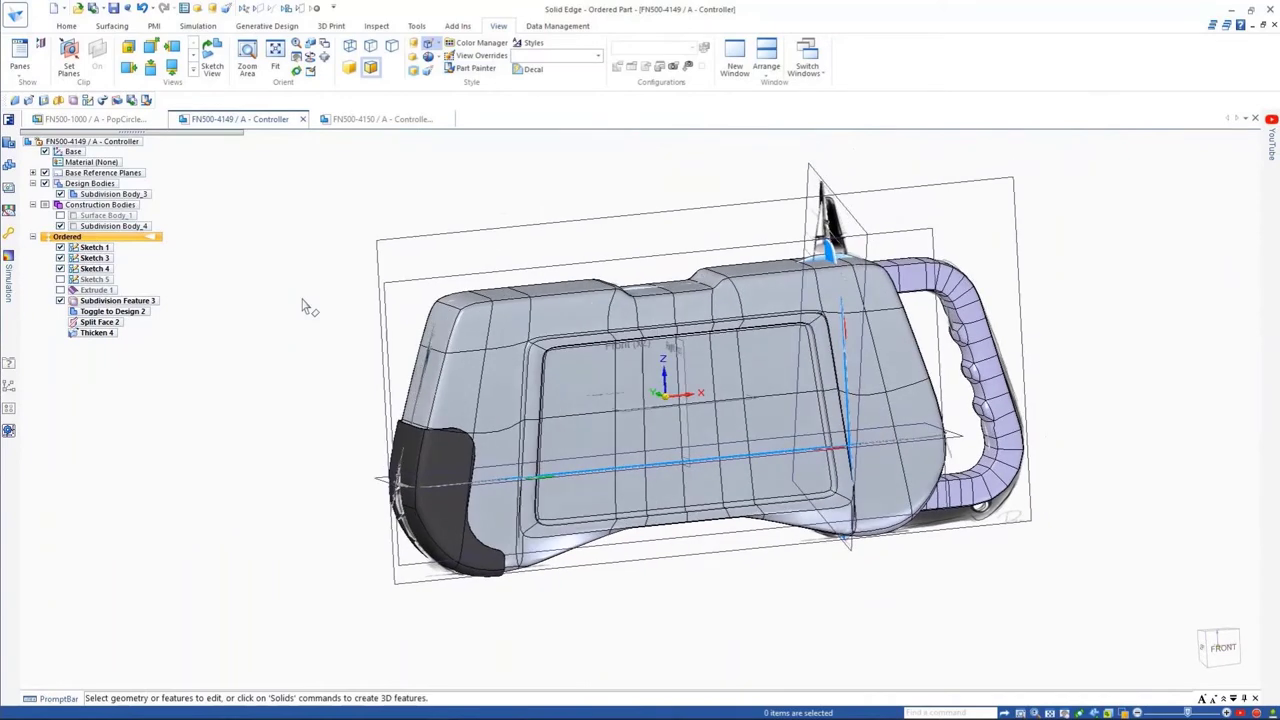
{"action": "left_click", "coordinate": [60, 194]}
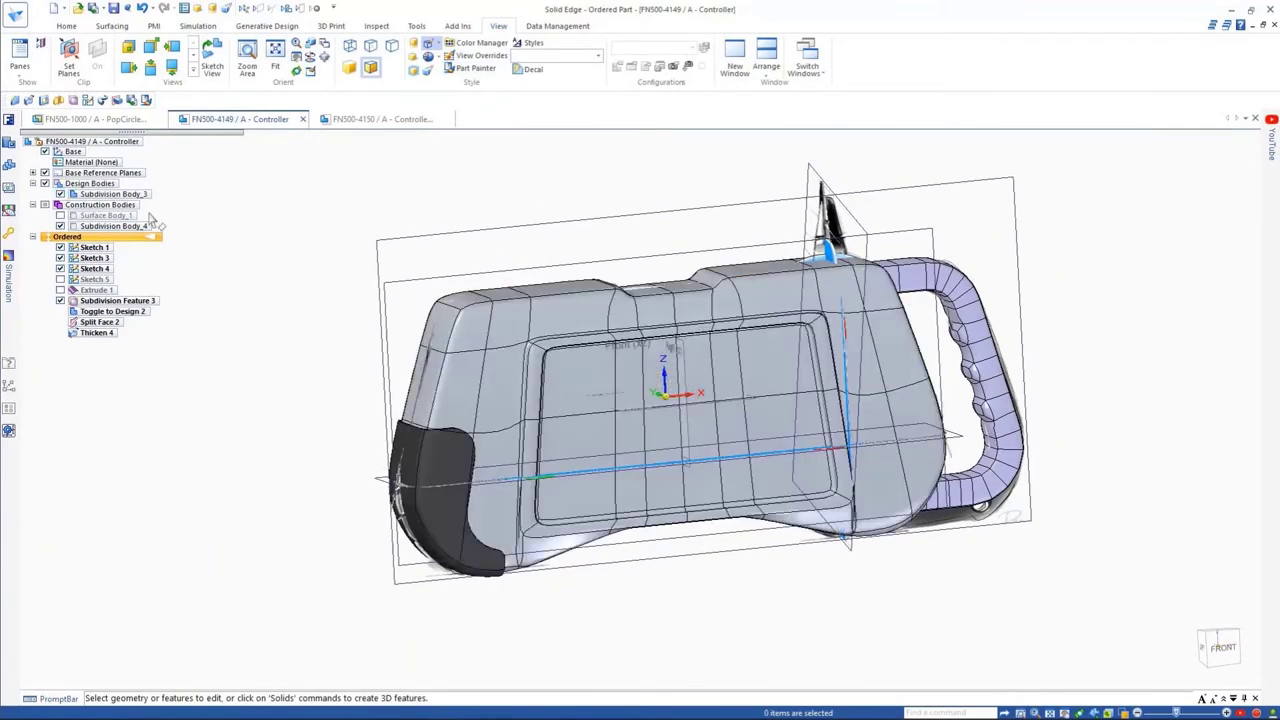